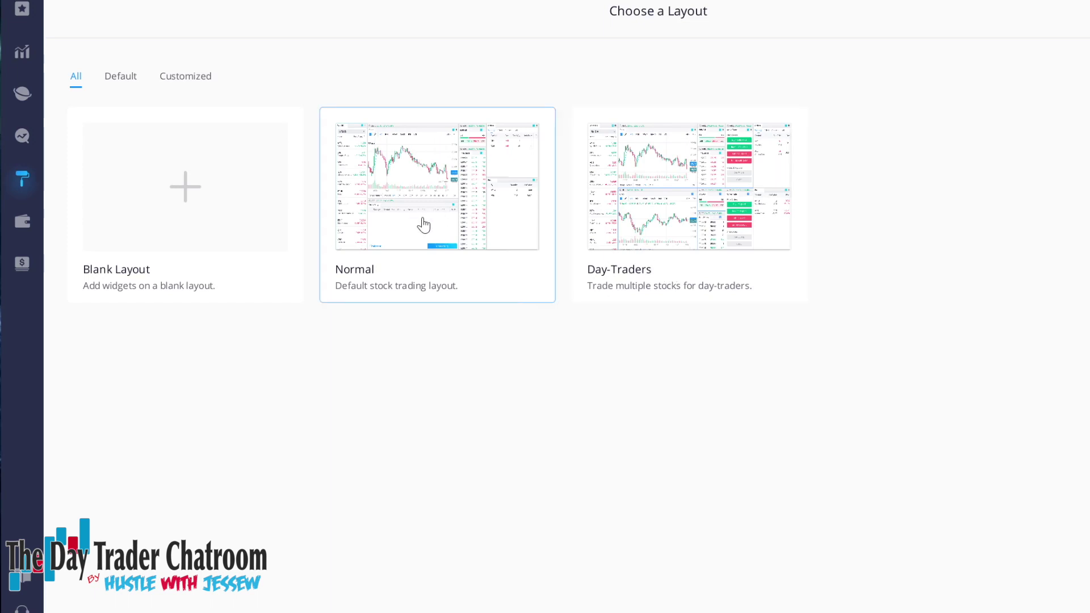
Create a custom layout from the Day-Traders template and switch the interface theme to dark
{"action": "left_click", "coordinate": [652, 244]}
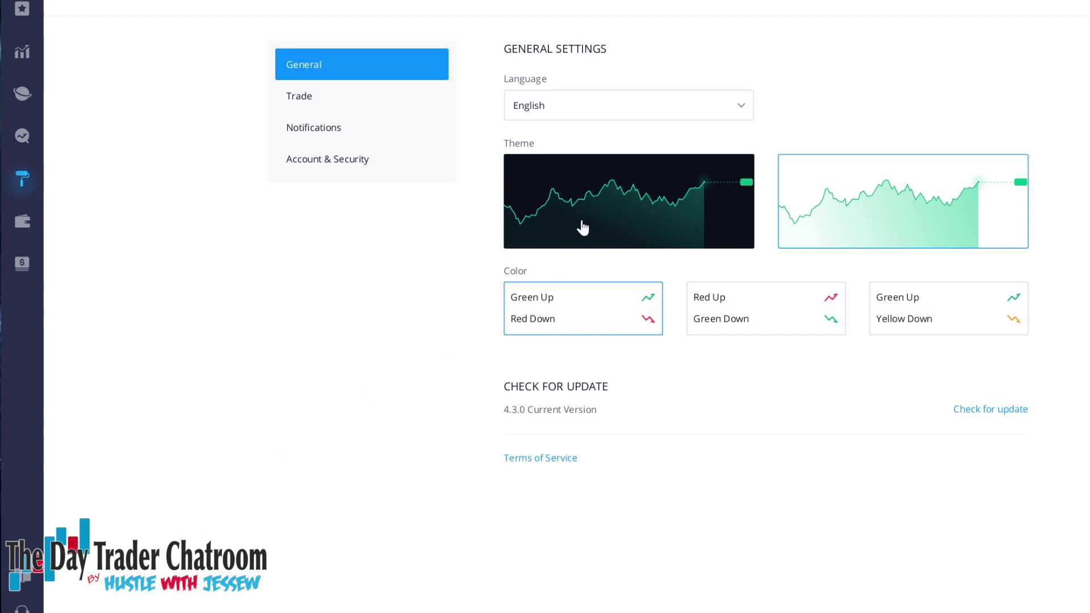
{"action": "left_click", "coordinate": [583, 226]}
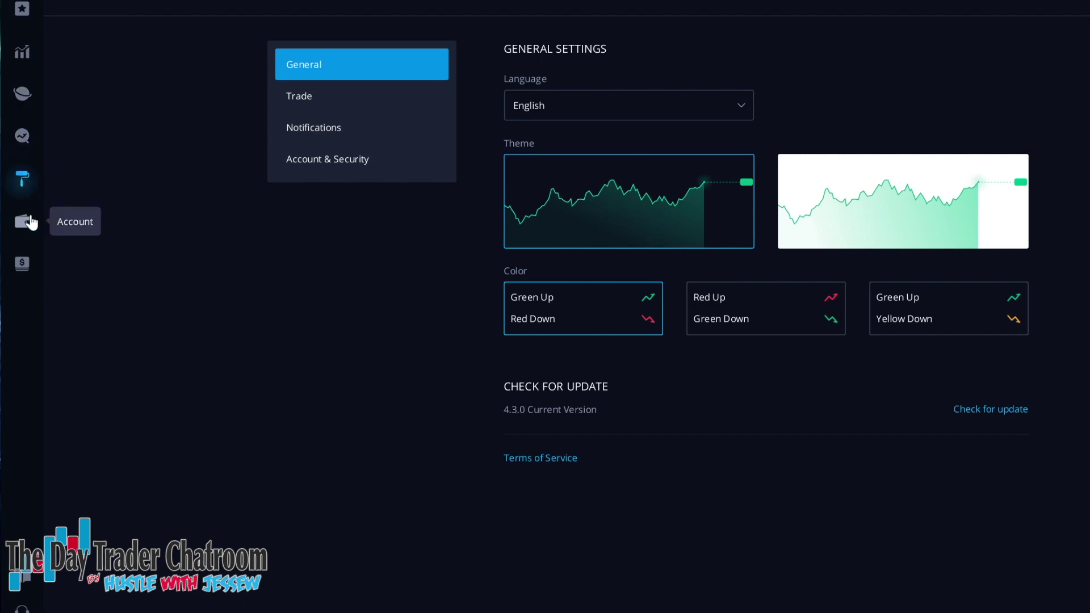
View the market overview, open the Dow Jones (DJI) stock quote and unlock trading from its Positions area
{"action": "left_click", "coordinate": [25, 92]}
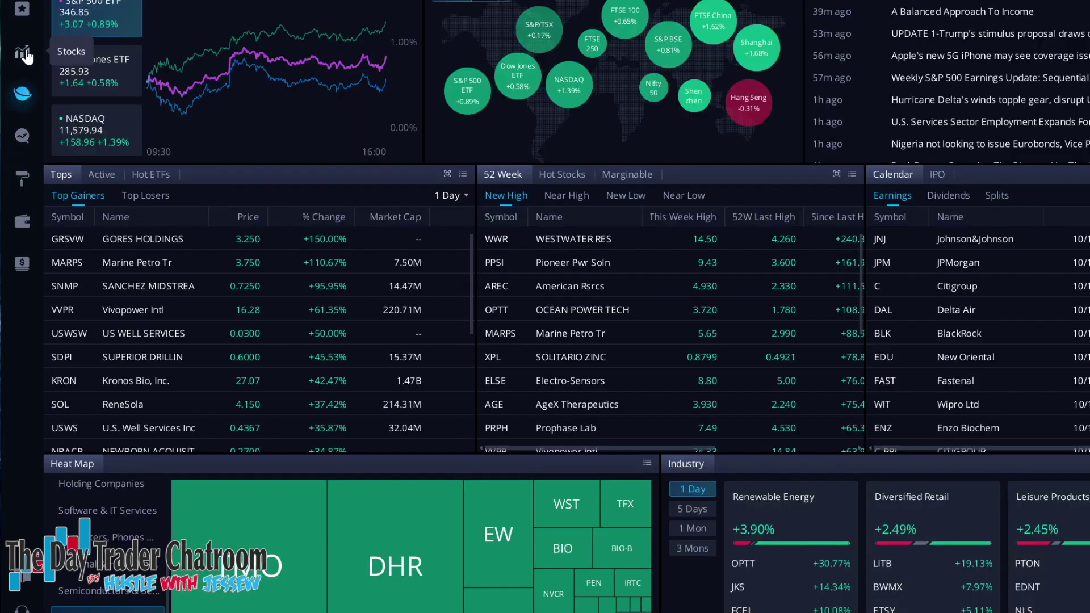
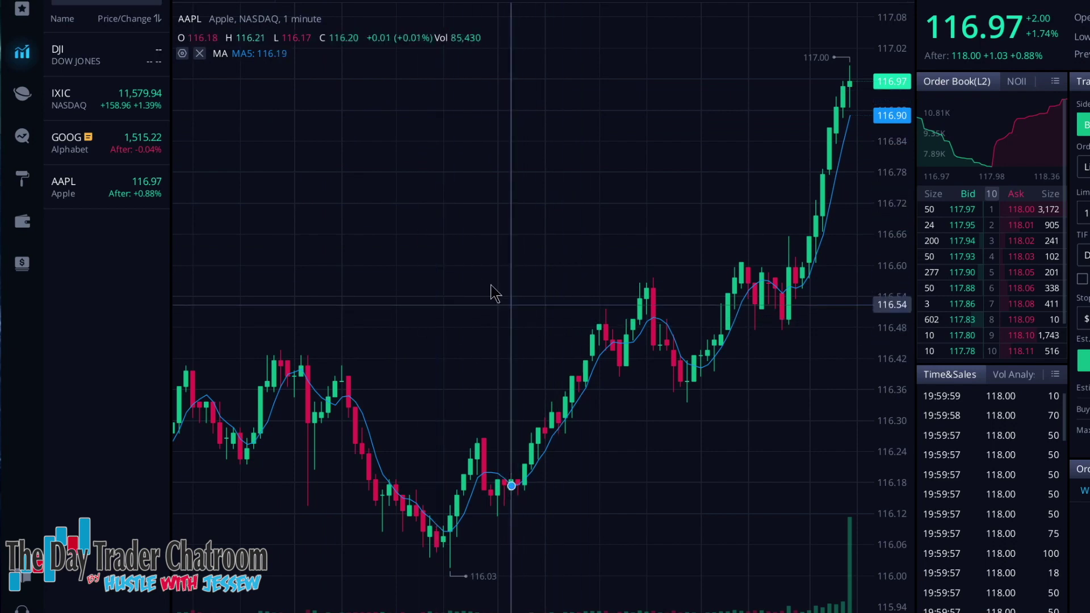
{"action": "left_click", "coordinate": [105, 55]}
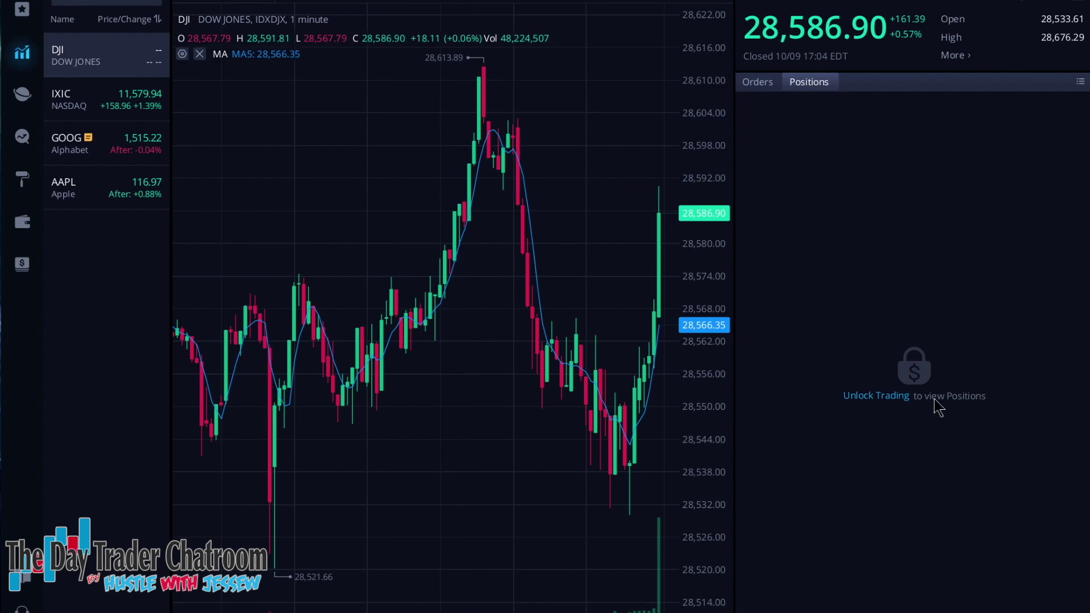
{"action": "left_click", "coordinate": [874, 402]}
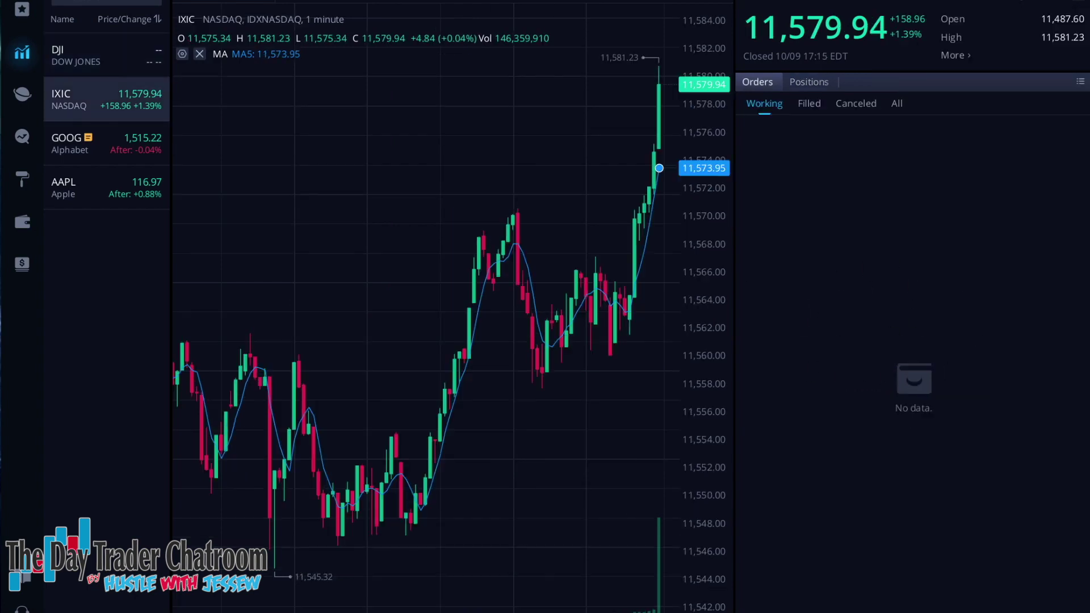
Search for "aap" to load the Apple (AAPL) stock, and compare its Active Trade controls with the standard Trade order form
{"action": "type", "text": "aap"}
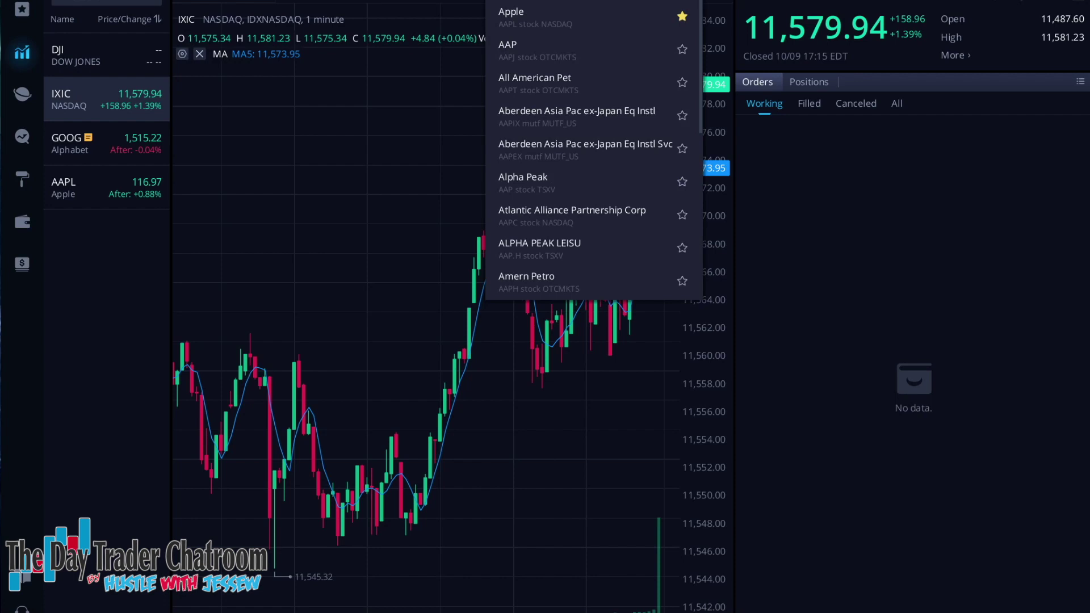
{"action": "left_click", "coordinate": [580, 14]}
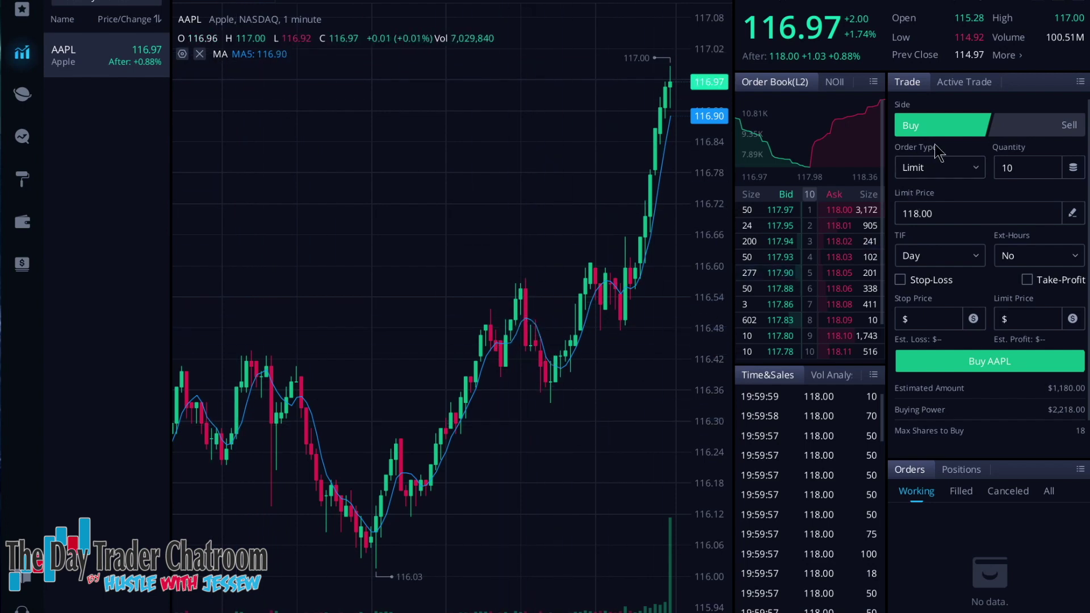
{"action": "left_click", "coordinate": [939, 86]}
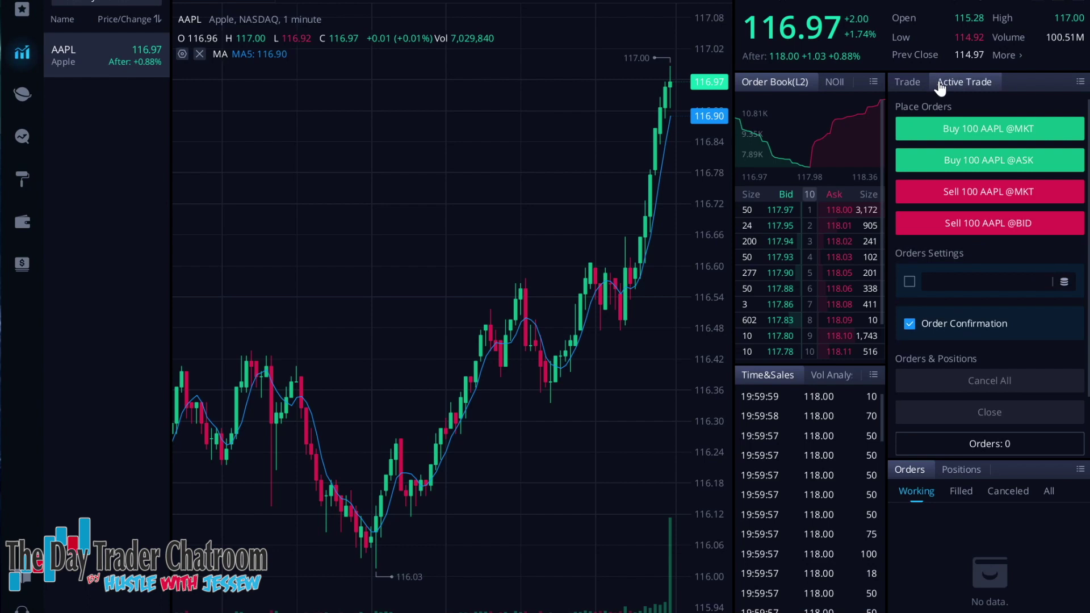
{"action": "left_click", "coordinate": [912, 85]}
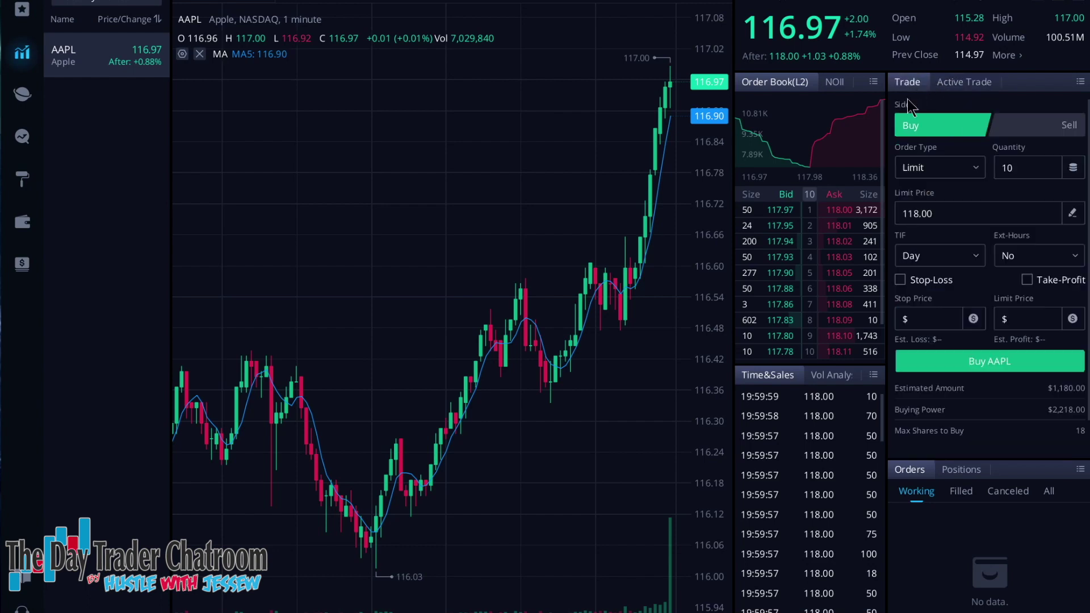
Set the AAPL buy order's quantity to 100 and look through the available order types
{"action": "left_click", "coordinate": [1026, 168]}
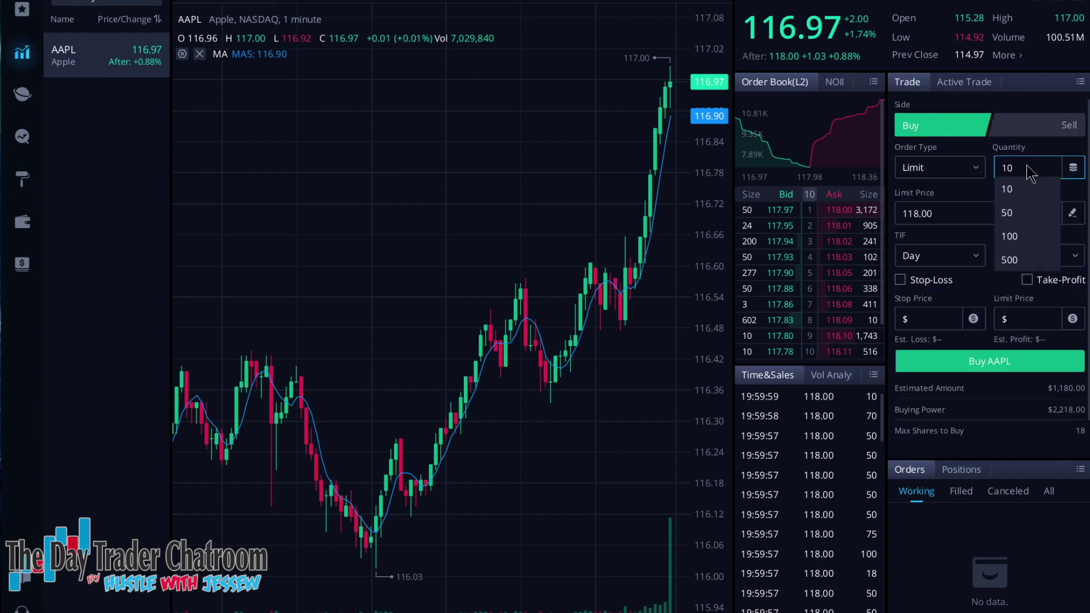
{"action": "left_click", "coordinate": [959, 167]}
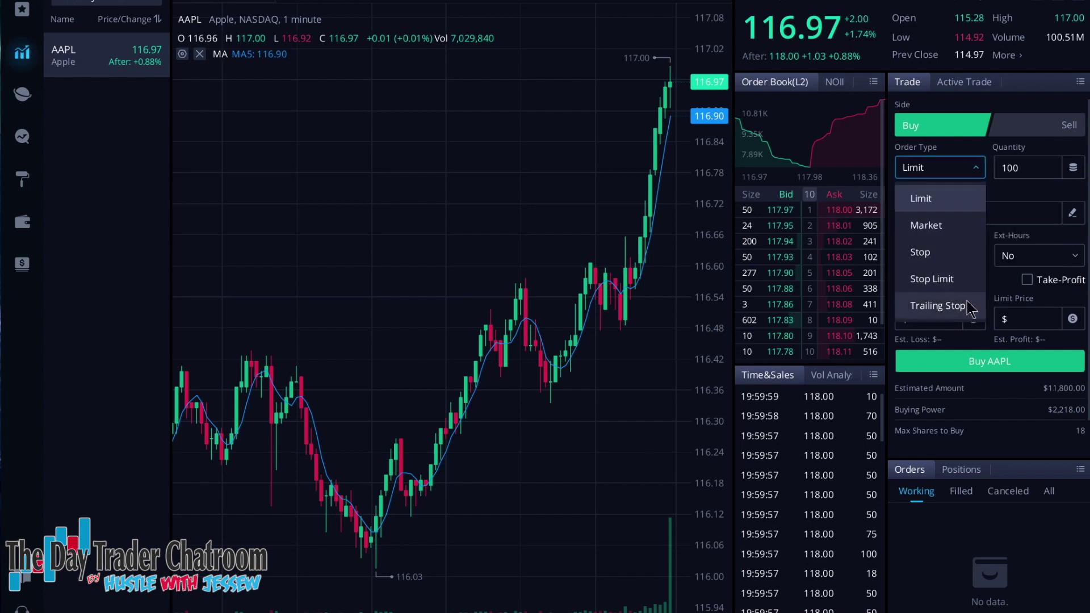
{"action": "left_click", "coordinate": [1010, 186]}
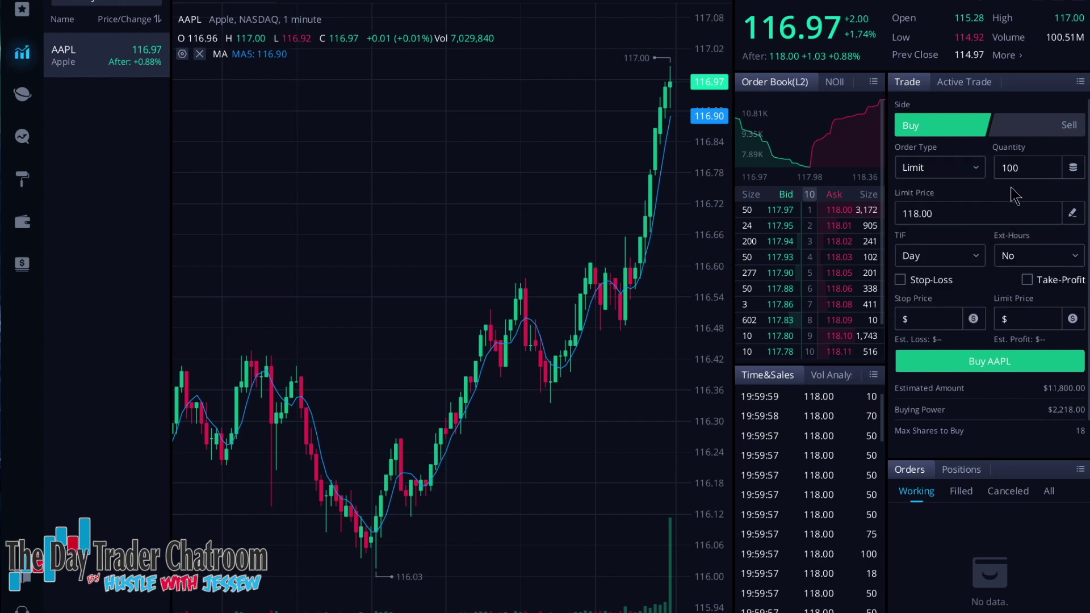
Try the Market order type on the AAPL buy order and return it to Limit
{"action": "left_click", "coordinate": [959, 177]}
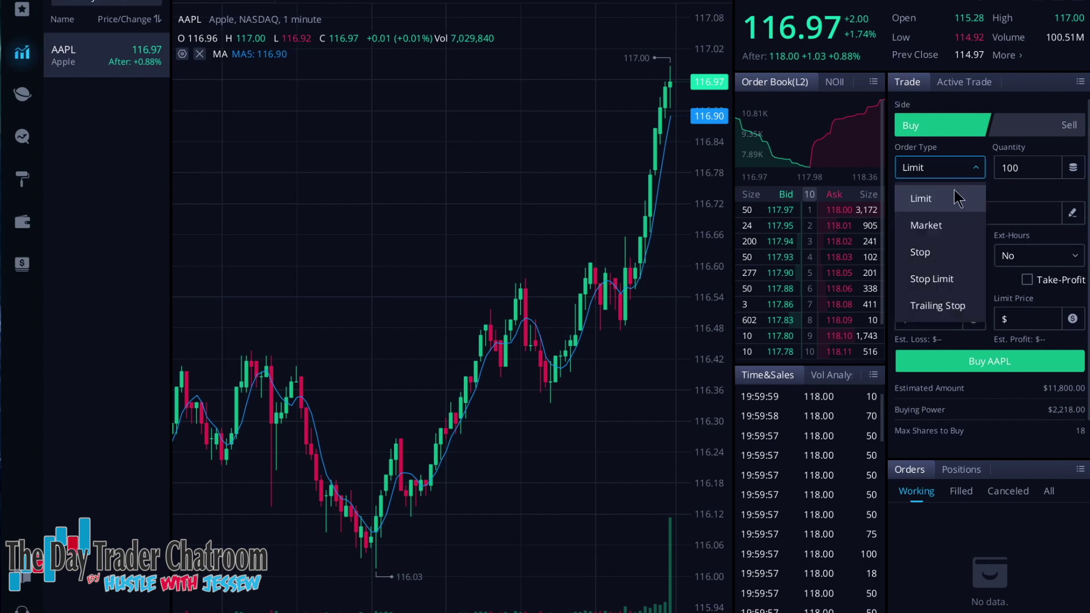
{"action": "left_click", "coordinate": [945, 226]}
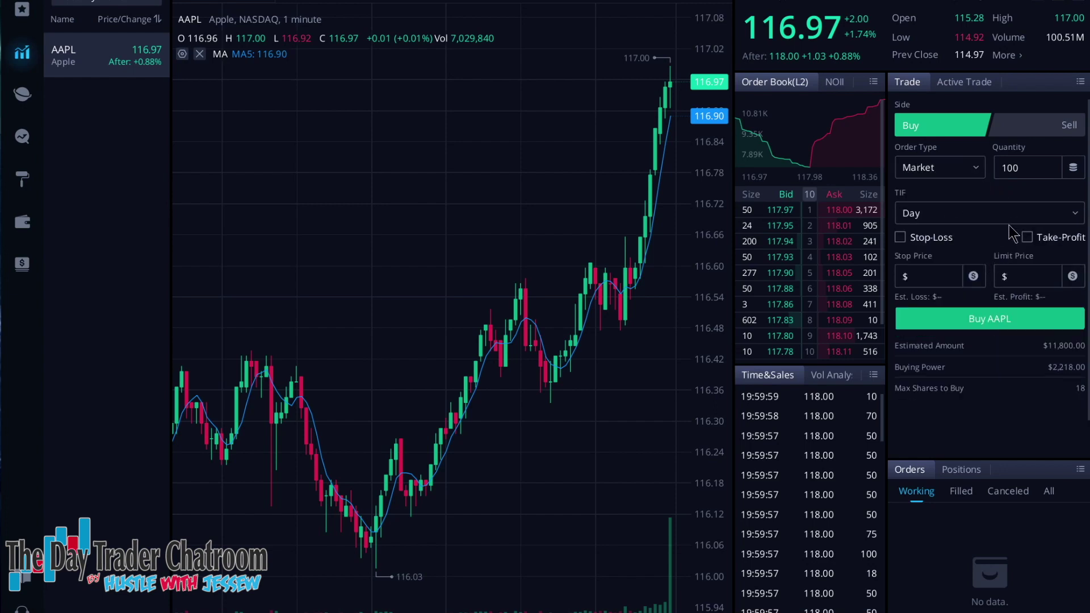
{"action": "left_click", "coordinate": [956, 168]}
{"action": "left_click", "coordinate": [938, 193]}
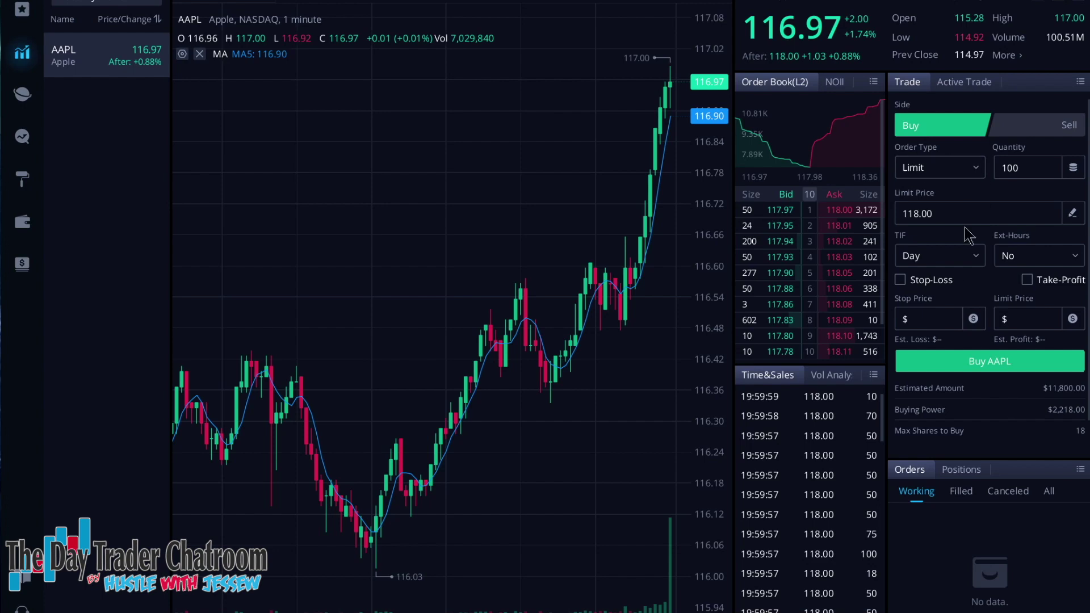
Show the account's filled orders in the orders list
{"action": "left_click", "coordinate": [927, 469]}
{"action": "left_click", "coordinate": [955, 493]}
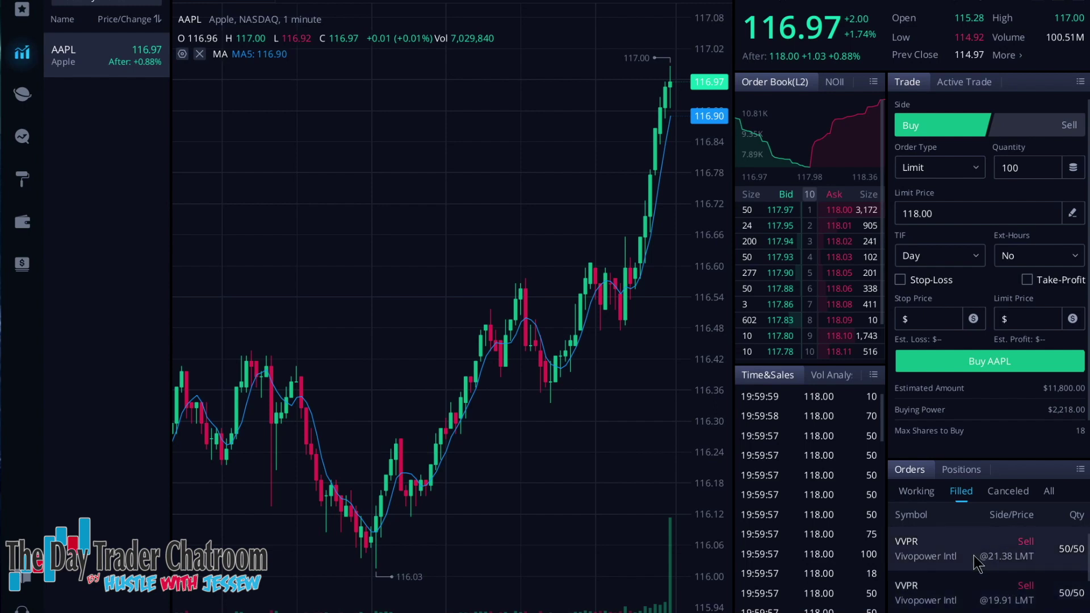
Try to turn off Order Confirmation for Active Trade and cancel skipping the confirmations
{"action": "left_click", "coordinate": [962, 84]}
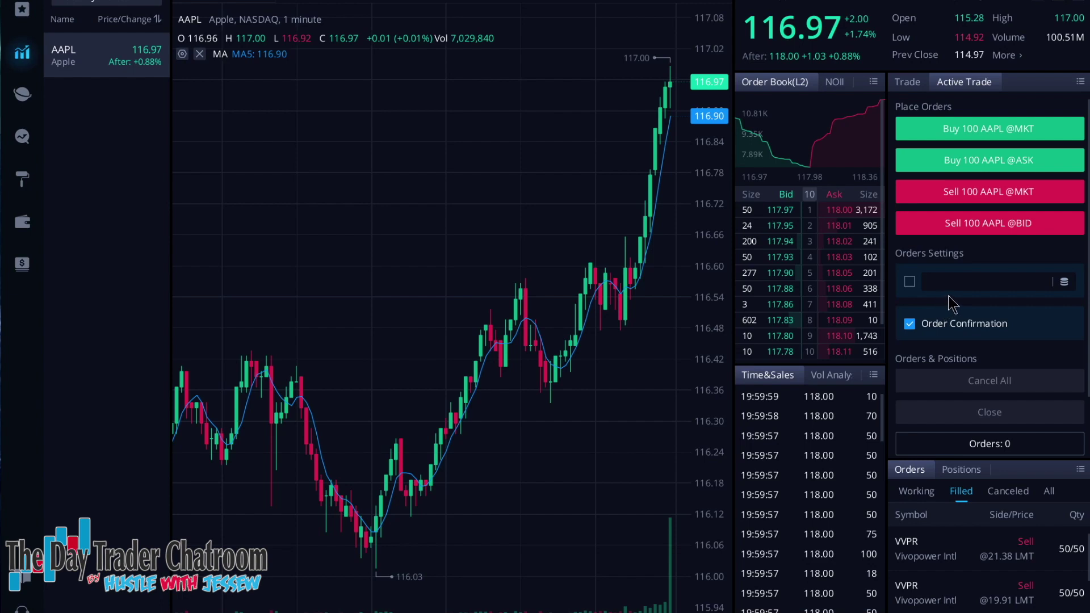
{"action": "left_click", "coordinate": [910, 325]}
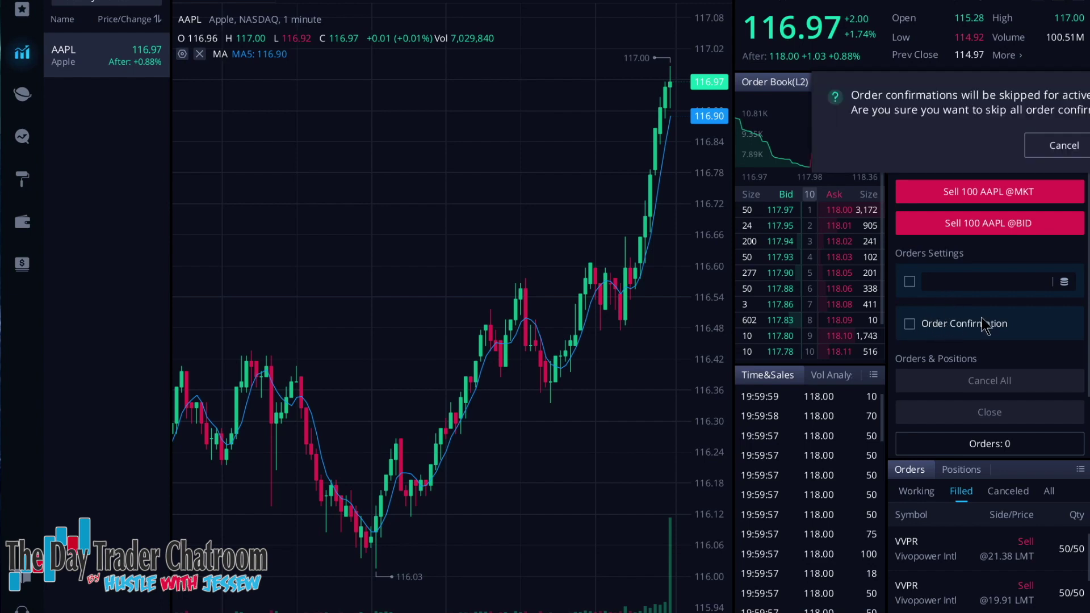
{"action": "left_click", "coordinate": [1063, 146]}
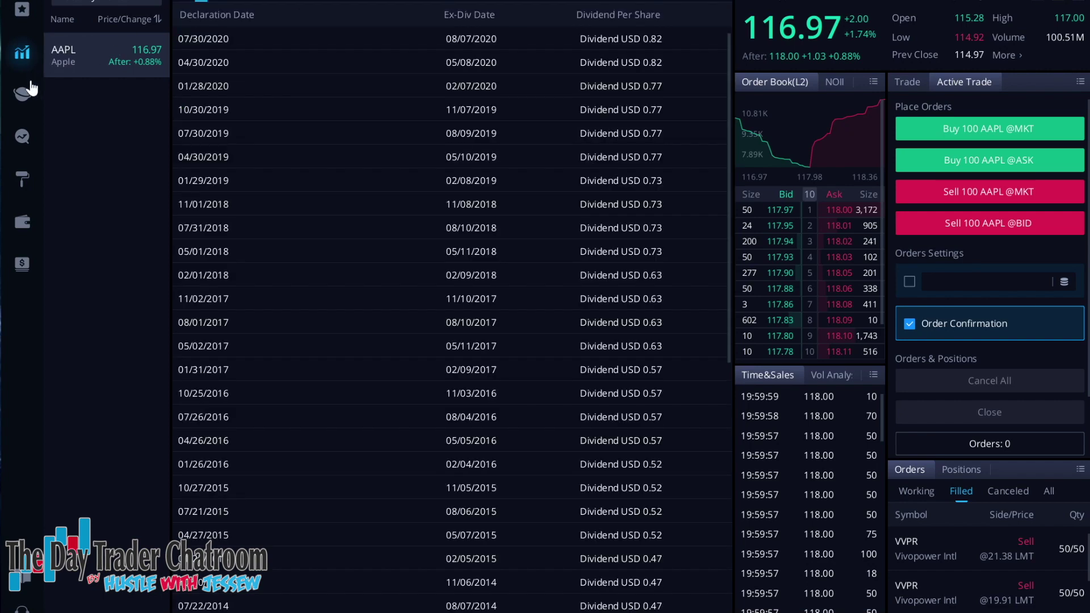
Open the custom Day-Traders layout and remove both of its Chart widgets
{"action": "left_click", "coordinate": [23, 175]}
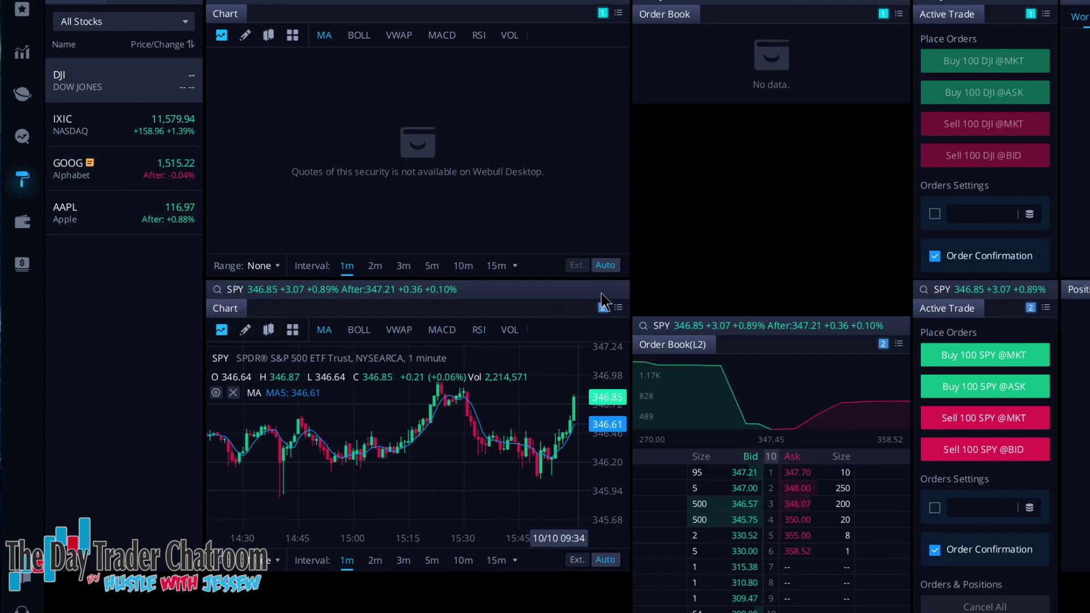
{"action": "left_click", "coordinate": [618, 309]}
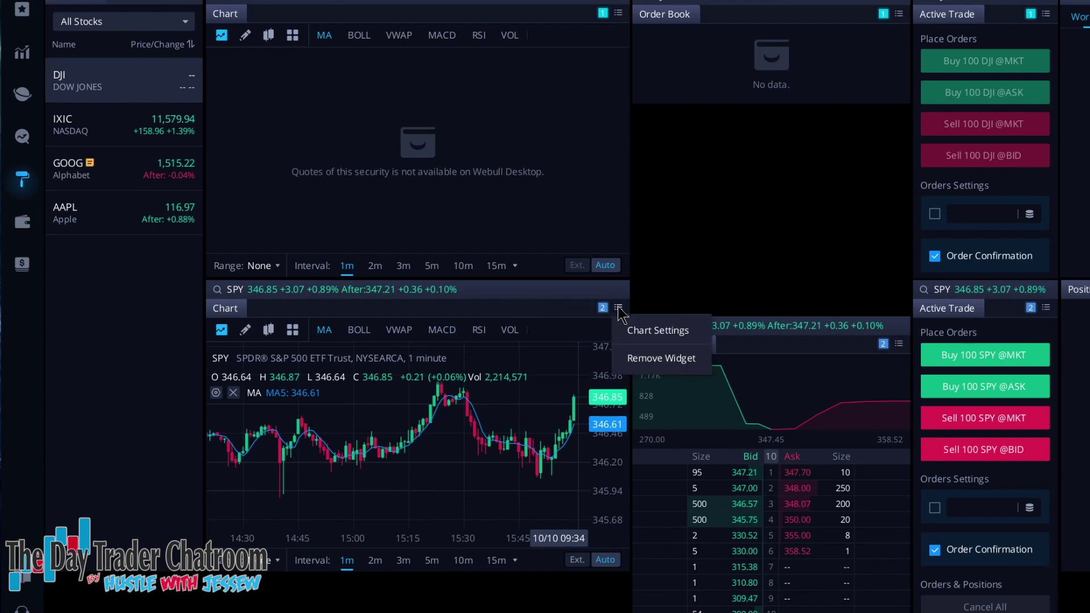
{"action": "left_click", "coordinate": [635, 366]}
{"action": "left_click", "coordinate": [619, 14]}
{"action": "left_click", "coordinate": [628, 68]}
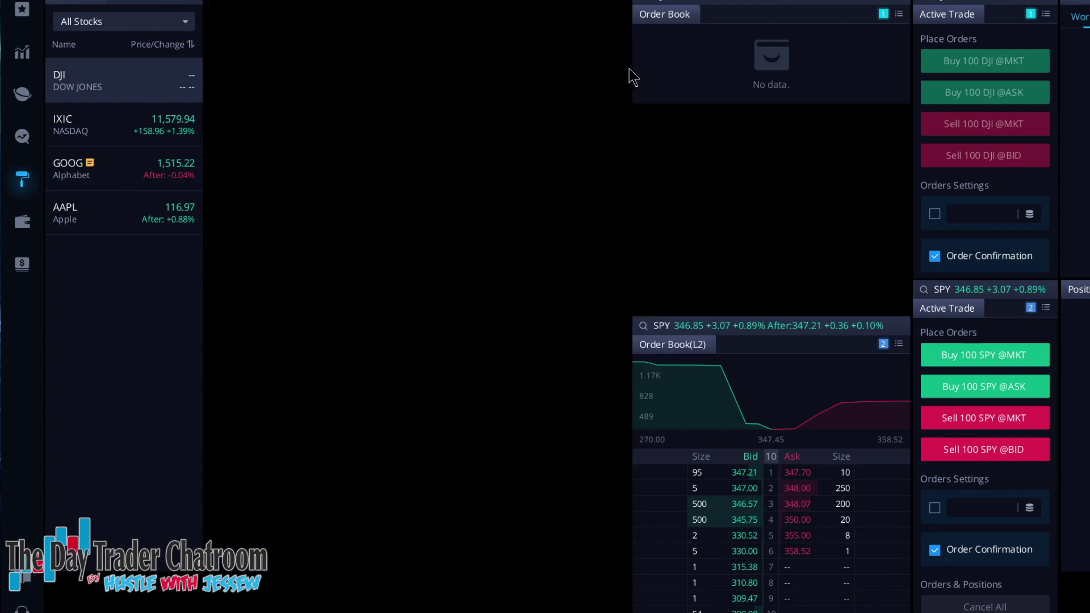
Remove the empty Order Book widget and both Active Trade widgets from the layout
{"action": "left_click", "coordinate": [898, 15]}
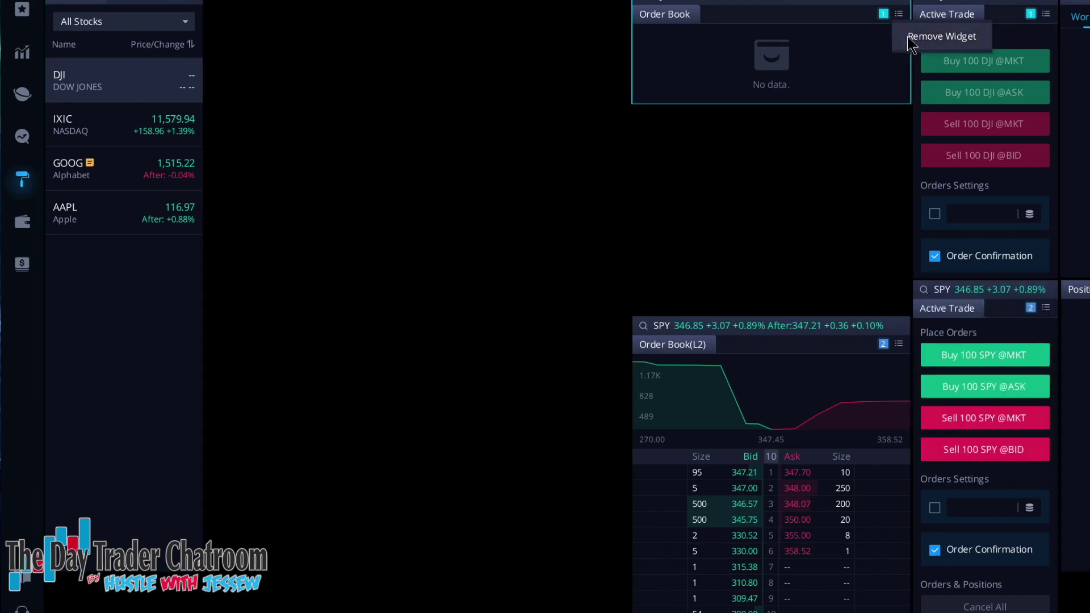
{"action": "left_click", "coordinate": [907, 36]}
{"action": "left_click", "coordinate": [1046, 14]}
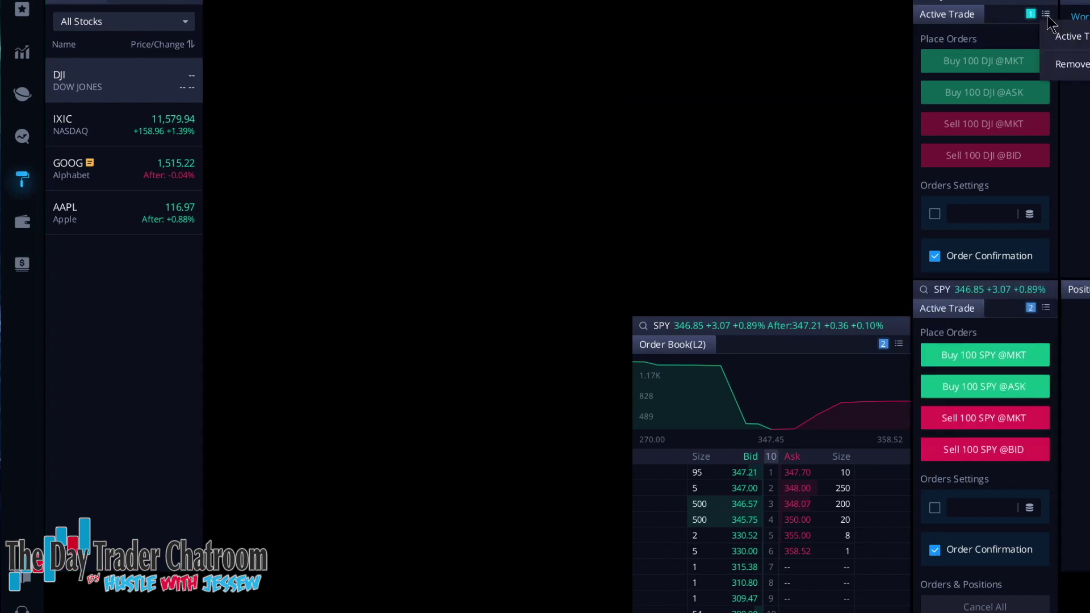
{"action": "left_click", "coordinate": [1060, 63]}
{"action": "left_click", "coordinate": [1039, 307]}
{"action": "left_click", "coordinate": [1057, 355]}
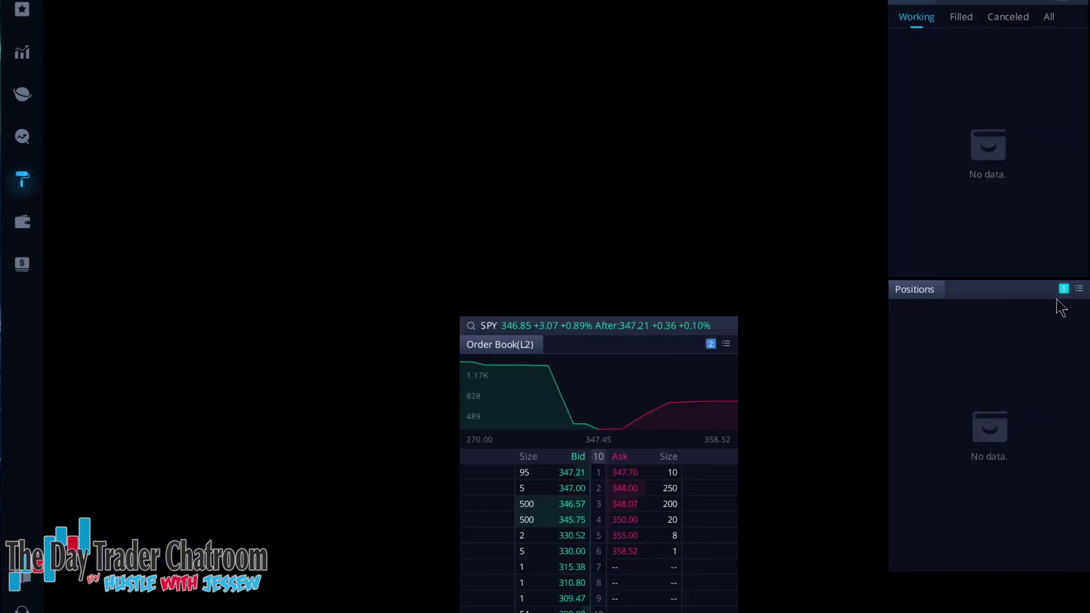
Remove the Positions widget and the SPY Order Book widget from the layout
{"action": "left_click", "coordinate": [1078, 289]}
{"action": "left_click", "coordinate": [1078, 338]}
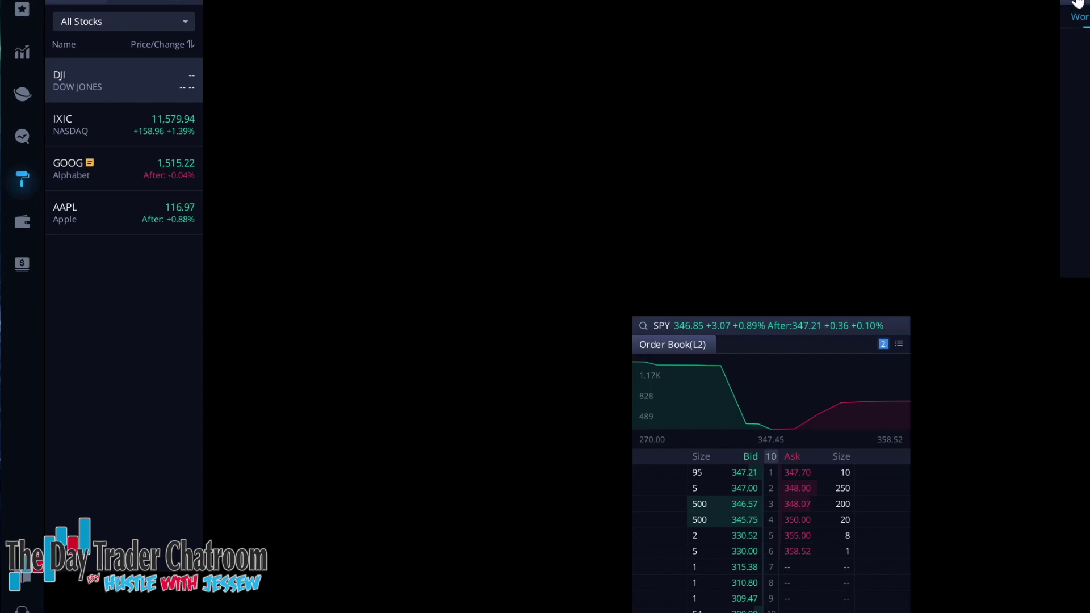
{"action": "left_click", "coordinate": [898, 343]}
{"action": "left_click", "coordinate": [925, 420]}
Clear the layout completely by removing the remaining orders widget and the stock watchlist widget
{"action": "left_click", "coordinate": [1077, 4]}
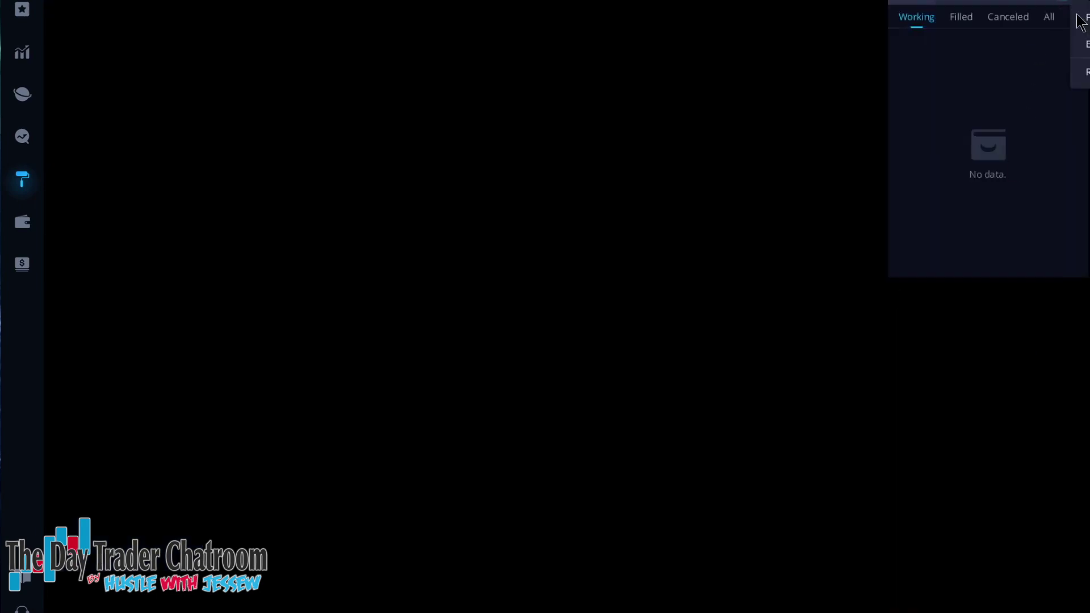
{"action": "left_click", "coordinate": [1080, 74]}
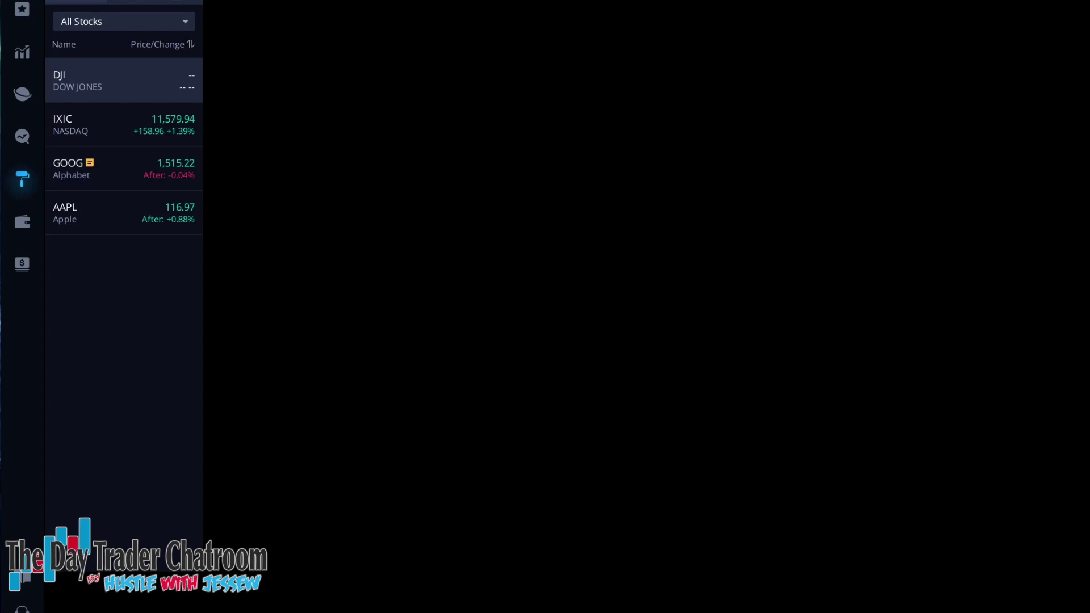
{"action": "left_click", "coordinate": [197, 4]}
{"action": "left_click", "coordinate": [218, 44]}
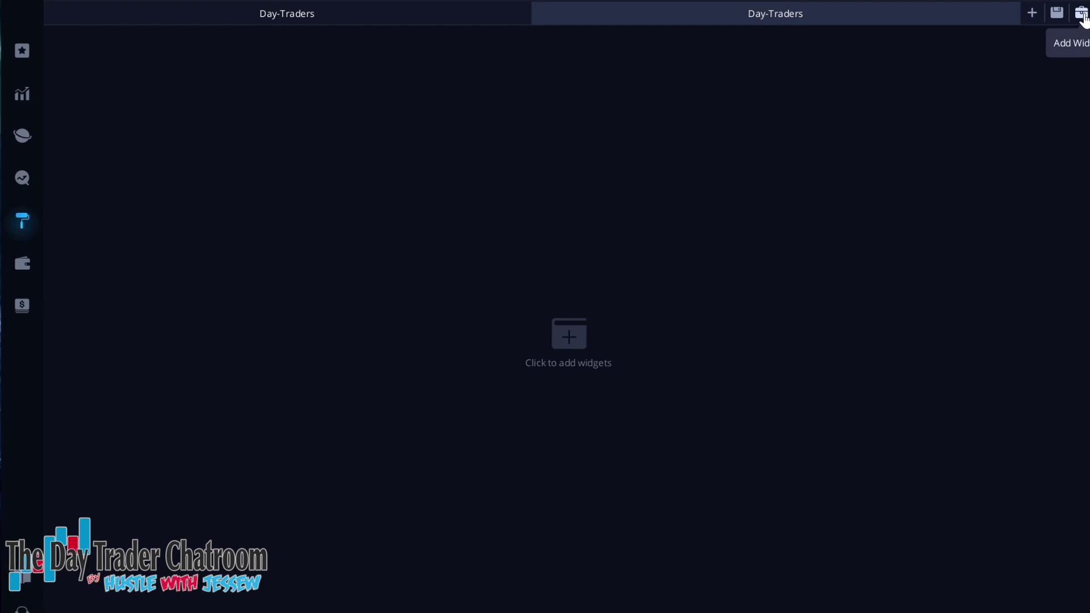
Add a Chart widget to the empty layout, enlarged to about half the window's width, and remove its MA indicator
{"action": "left_click", "coordinate": [1081, 14]}
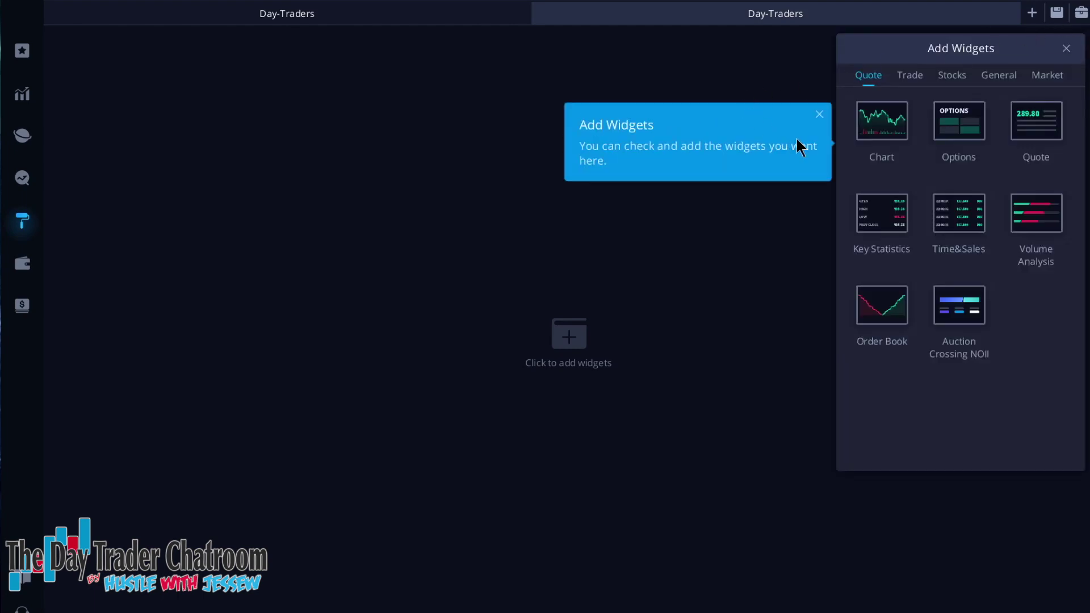
{"action": "left_click", "coordinate": [879, 152]}
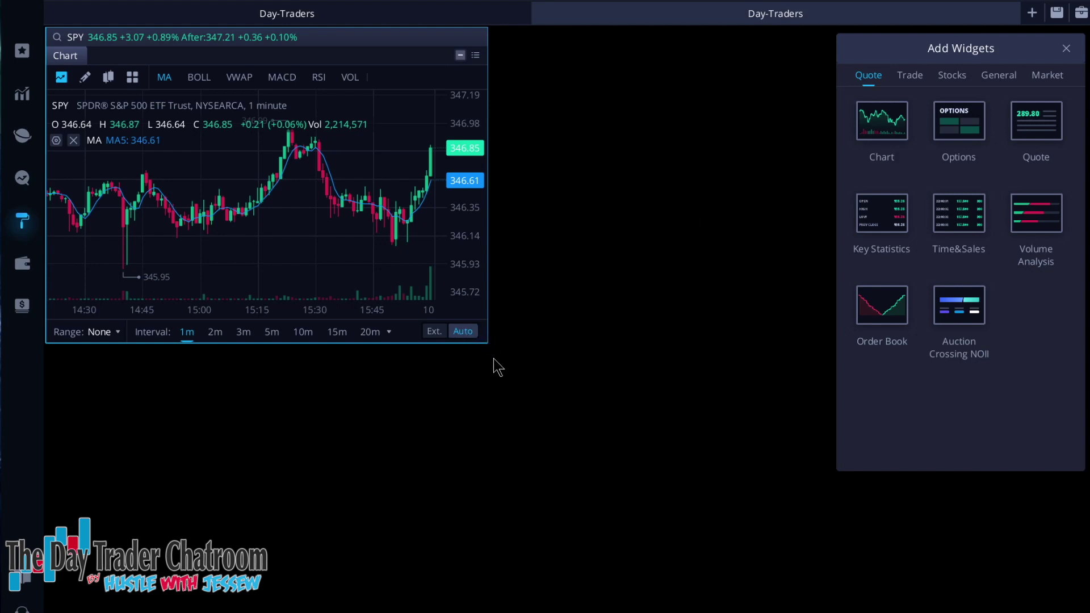
{"action": "left_click_drag", "start_coordinate": [486, 342], "coordinate": [598, 612]}
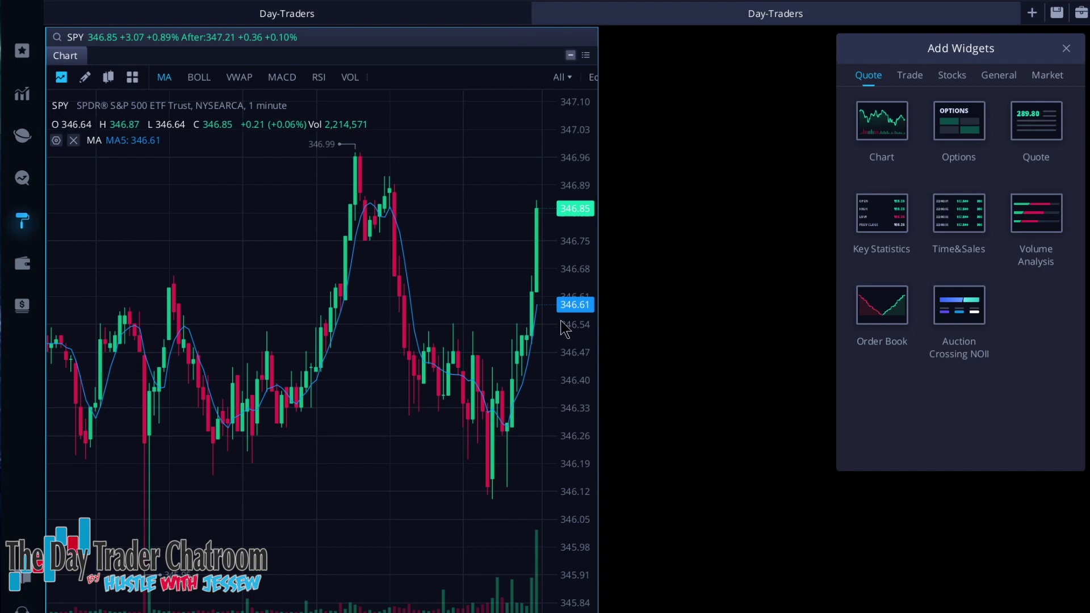
{"action": "left_click_drag", "start_coordinate": [599, 294], "coordinate": [608, 295]}
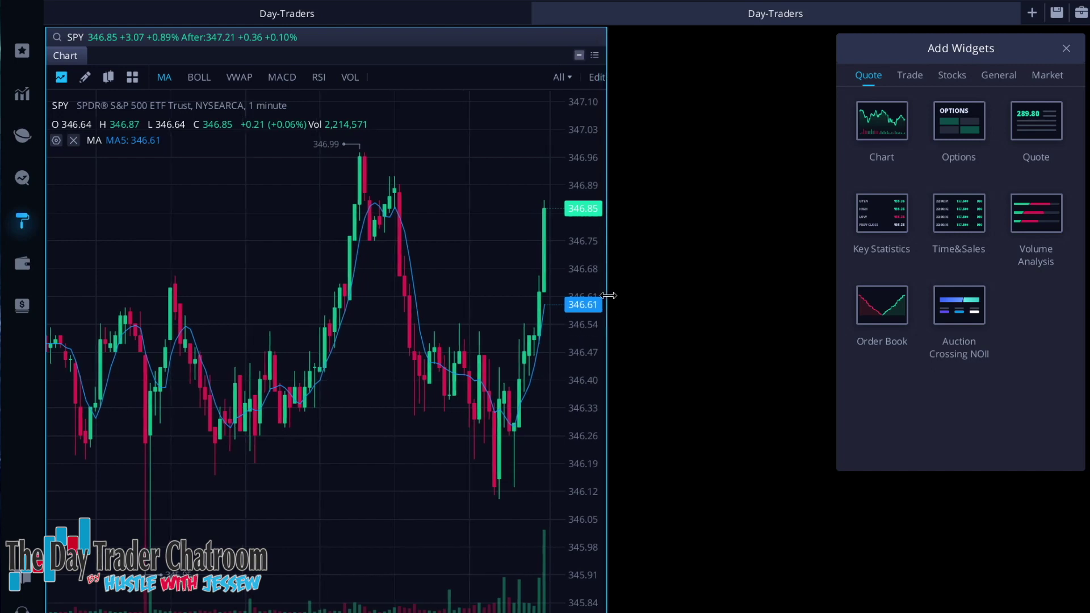
{"action": "left_click", "coordinate": [73, 141]}
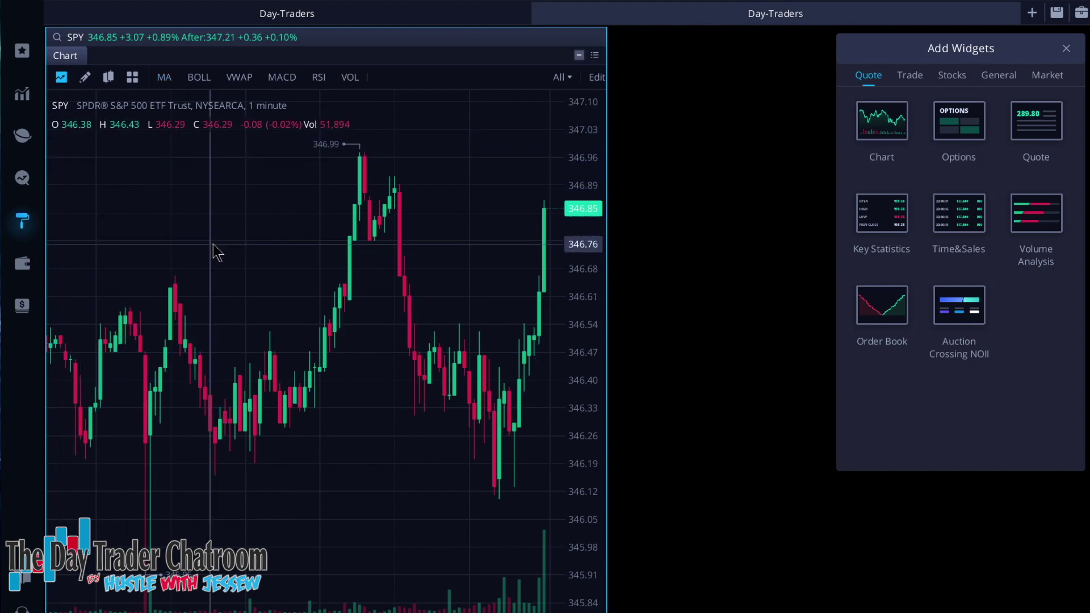
Show the MA indicator on the SPY chart, and replace it with EMA in the indicator settings
{"action": "left_click", "coordinate": [164, 78]}
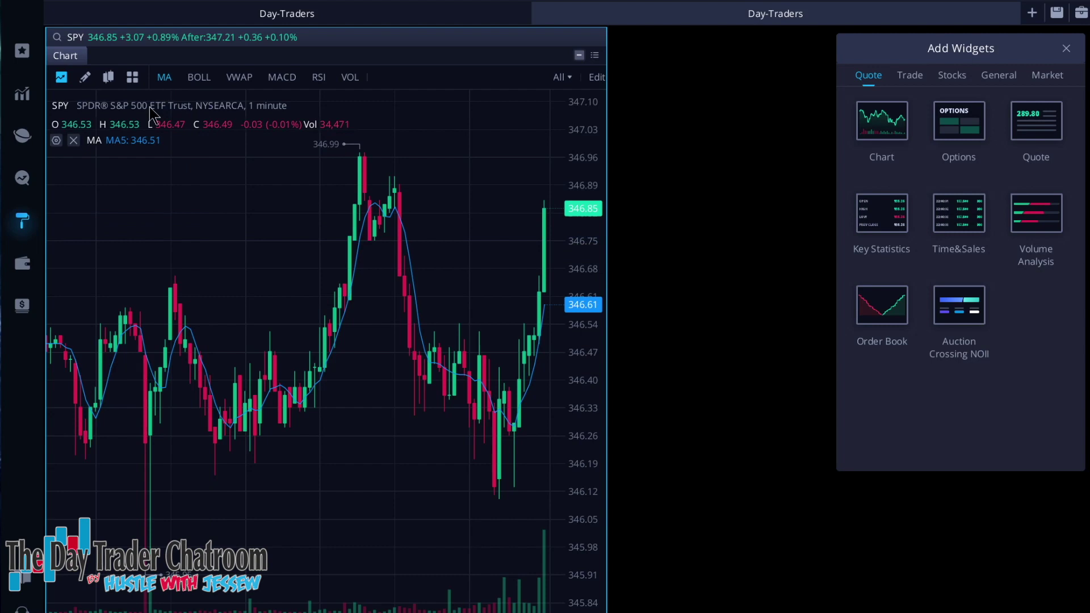
{"action": "left_click", "coordinate": [56, 141]}
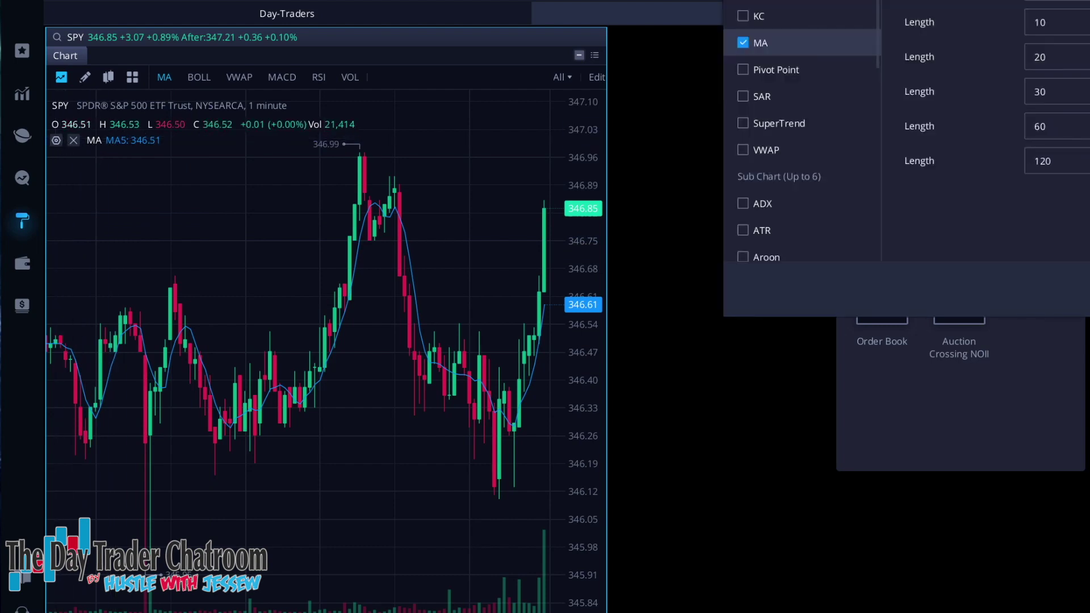
{"action": "key", "text": "Escape"}
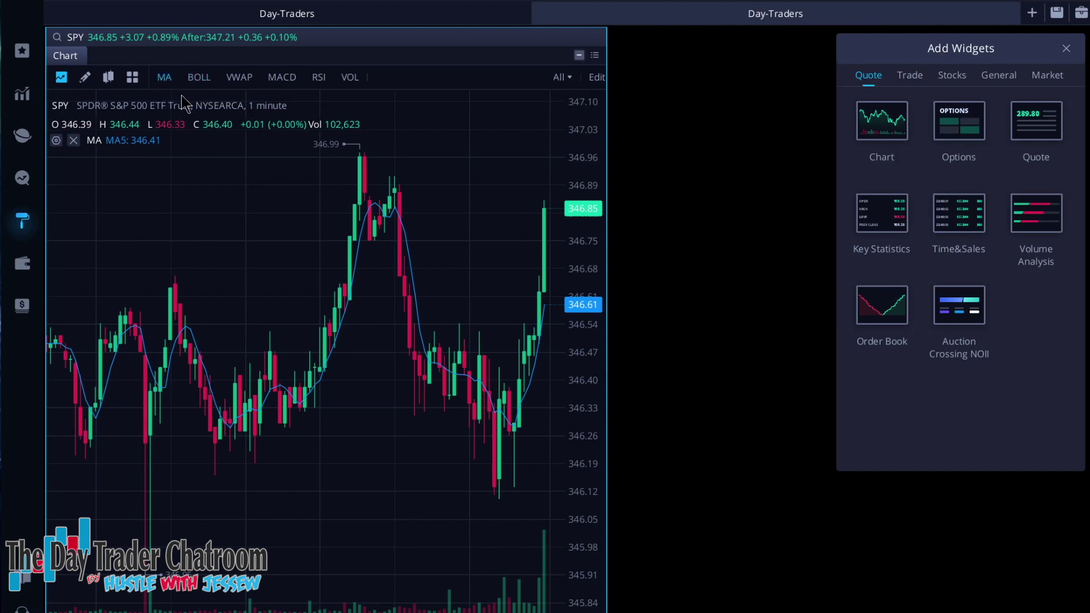
{"action": "left_click", "coordinate": [56, 141]}
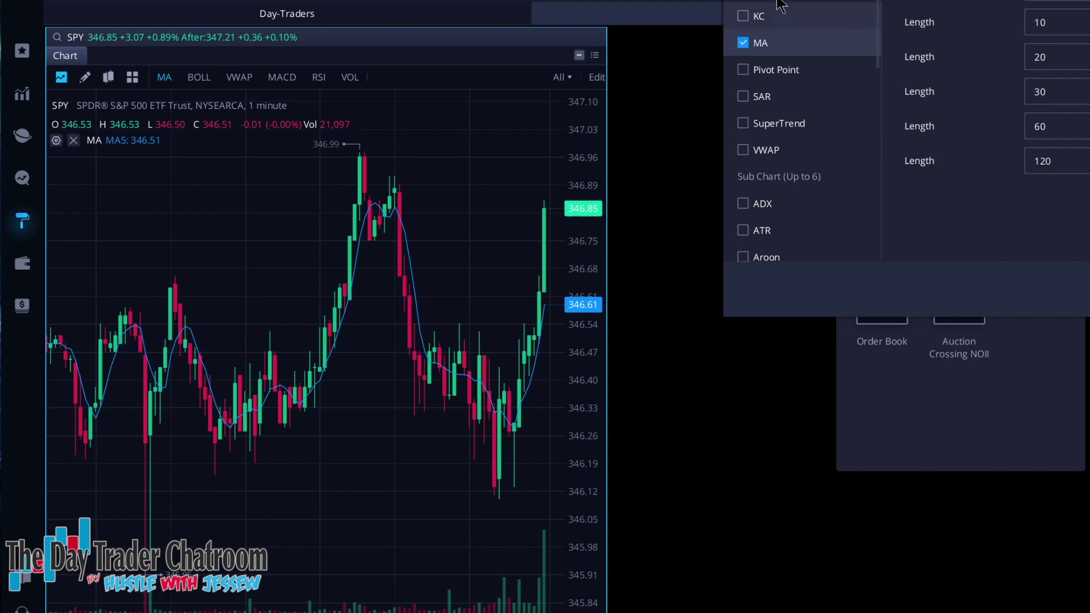
{"action": "left_click", "coordinate": [750, 46]}
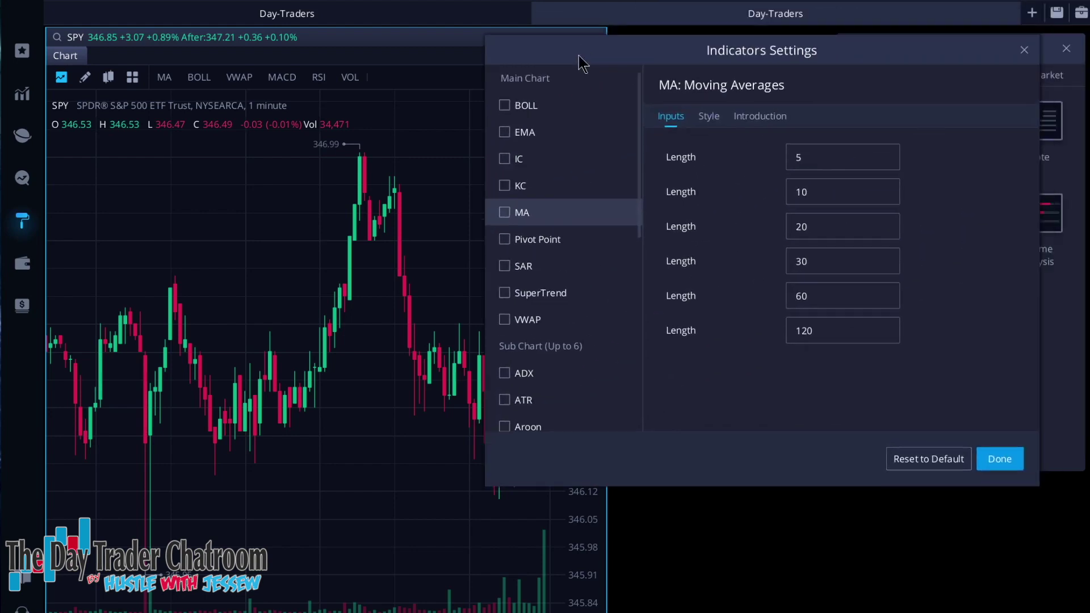
{"action": "left_click", "coordinate": [456, 159]}
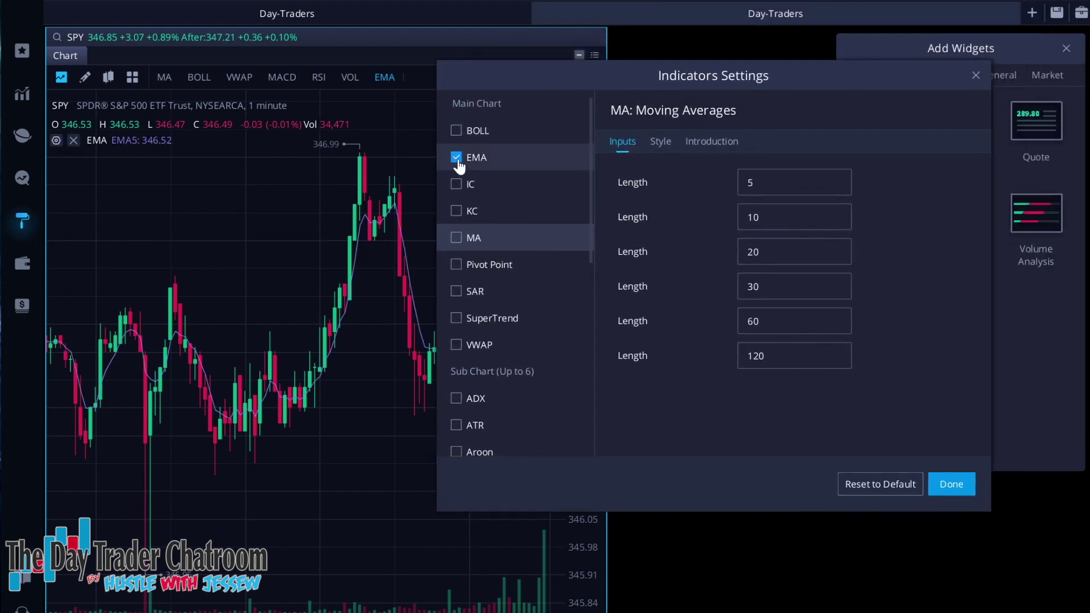
Inspect the MA indicator's style and line colour options and close the indicator settings
{"action": "left_click", "coordinate": [530, 209]}
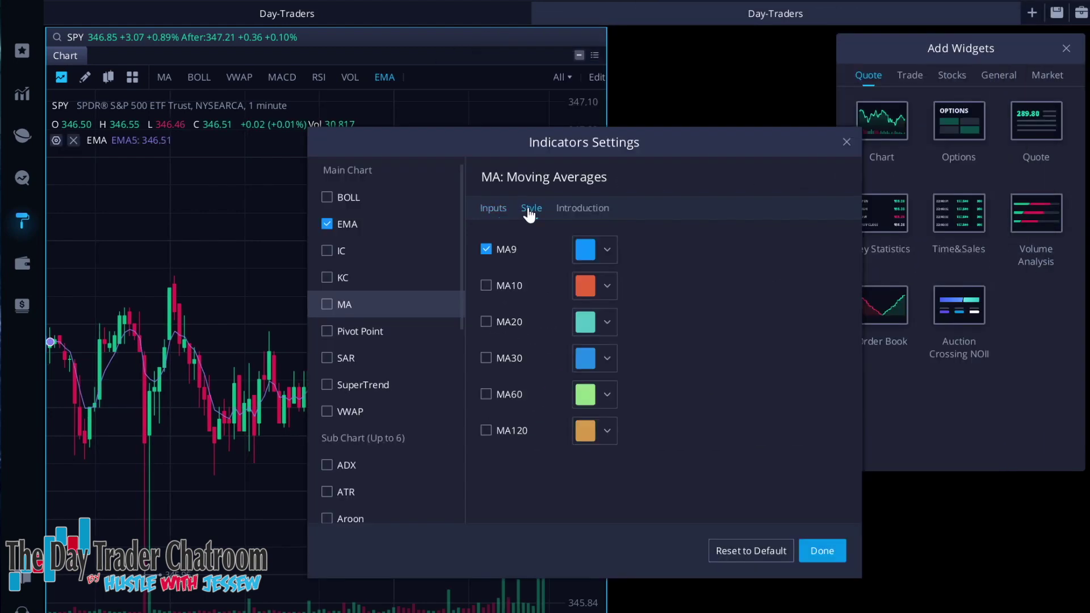
{"action": "left_click", "coordinate": [585, 249]}
{"action": "left_click", "coordinate": [880, 56]}
{"action": "left_click", "coordinate": [822, 551]}
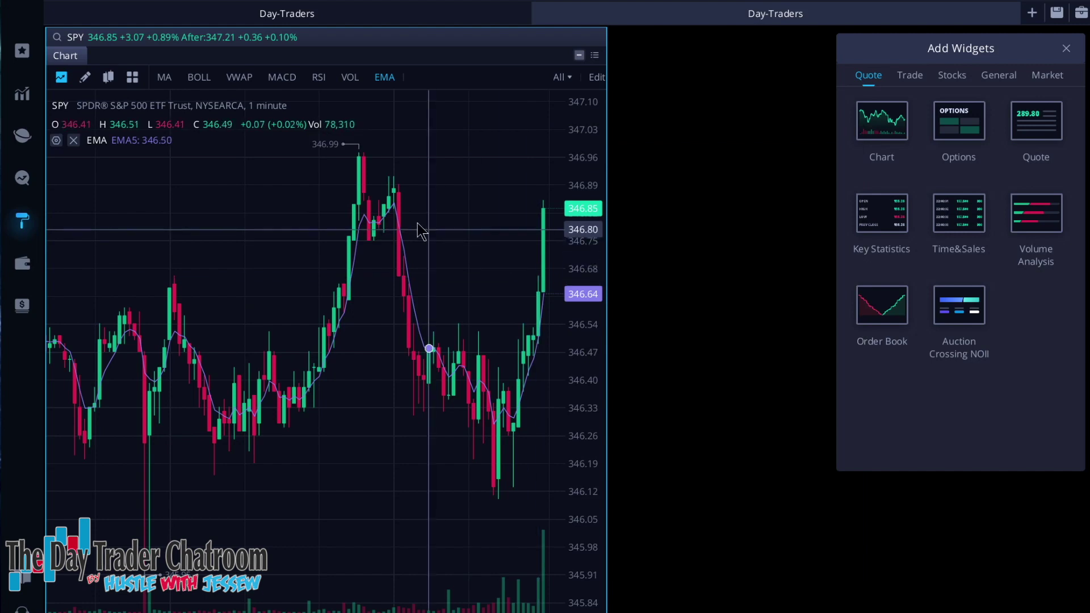
Add the VWAP indicator to the SPY chart
{"action": "left_click", "coordinate": [239, 77]}
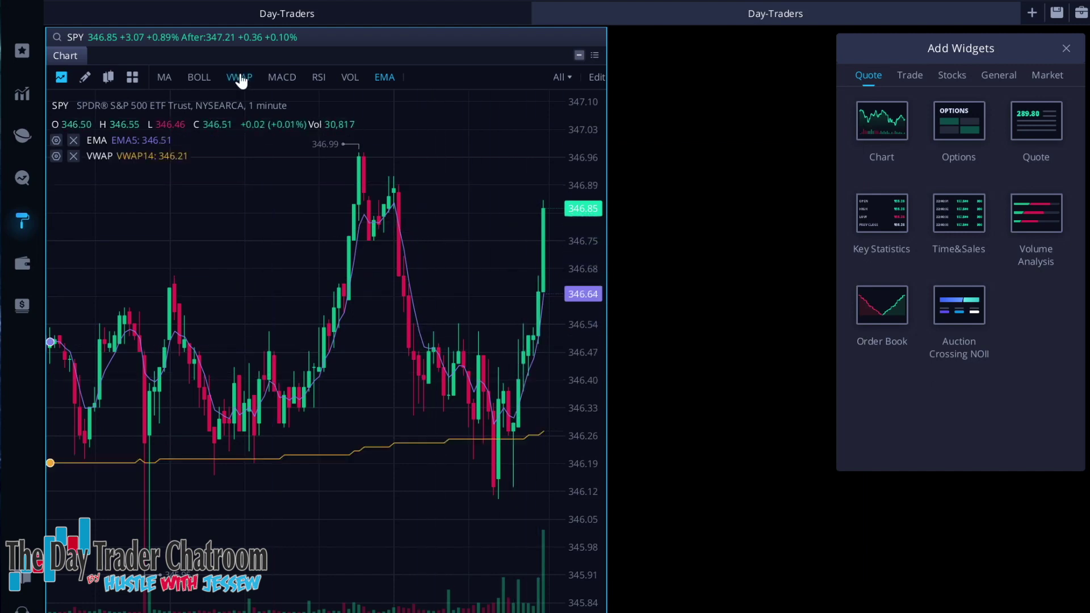
{"action": "right_click", "coordinate": [407, 444]}
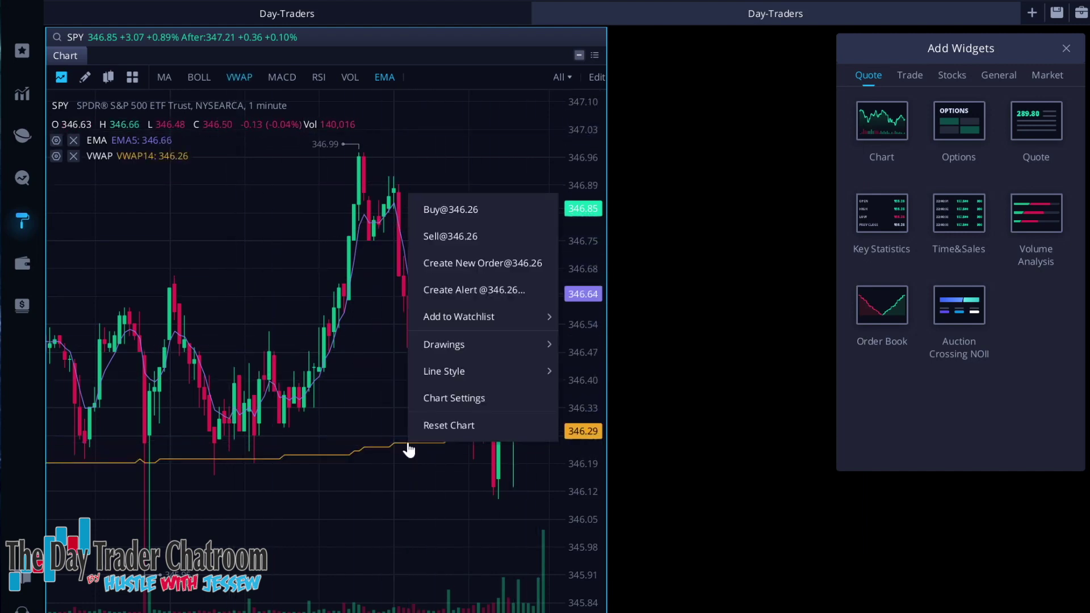
{"action": "left_click", "coordinate": [353, 415]}
{"action": "scroll", "coordinate": [354, 401], "scroll_direction": "down", "scroll_amount": 4}
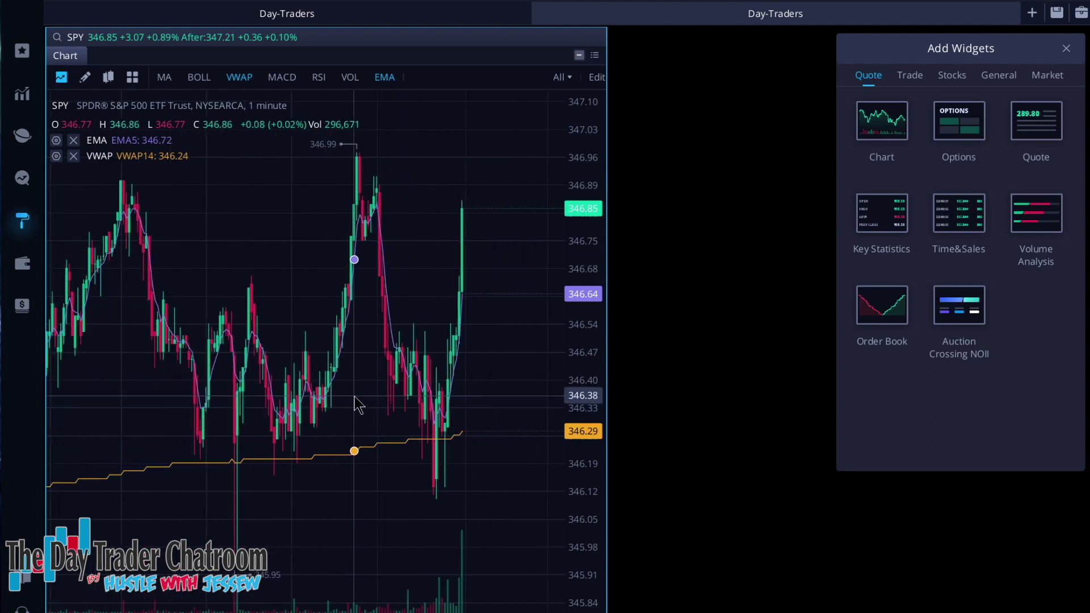
{"action": "scroll", "coordinate": [354, 395], "scroll_direction": "up", "scroll_amount": 5}
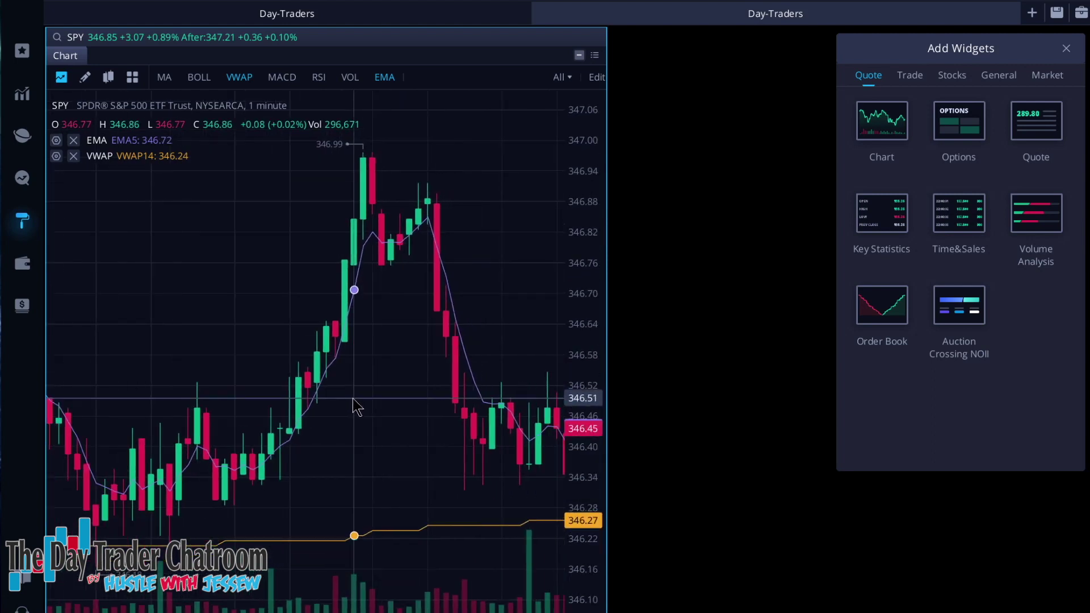
{"action": "scroll", "coordinate": [353, 400], "scroll_direction": "down", "scroll_amount": 4}
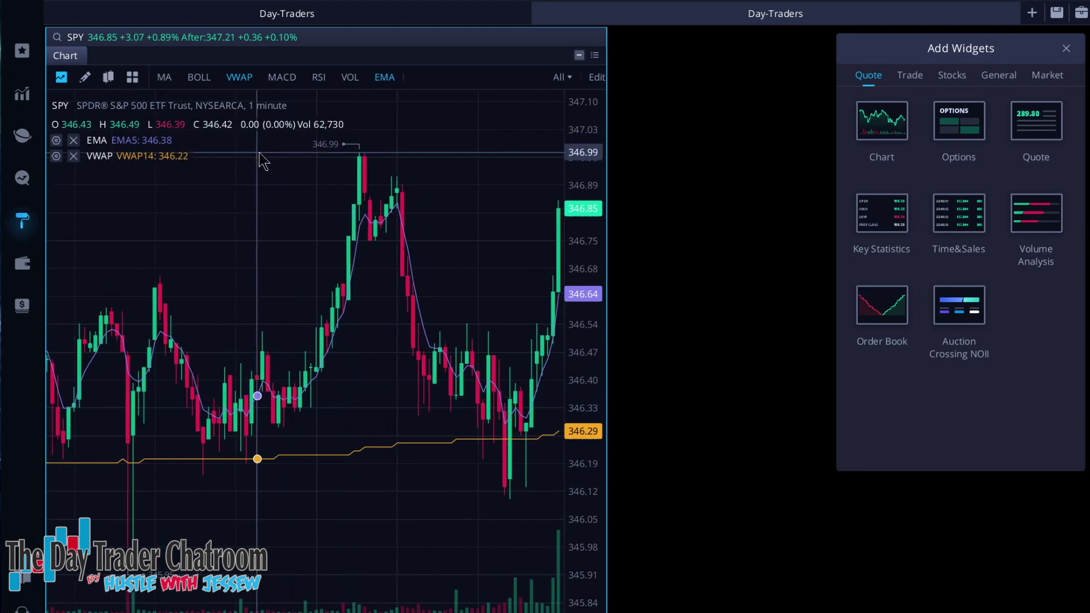
Try the RSI and VOL indicators on the chart and switch both off again
{"action": "left_click", "coordinate": [318, 77]}
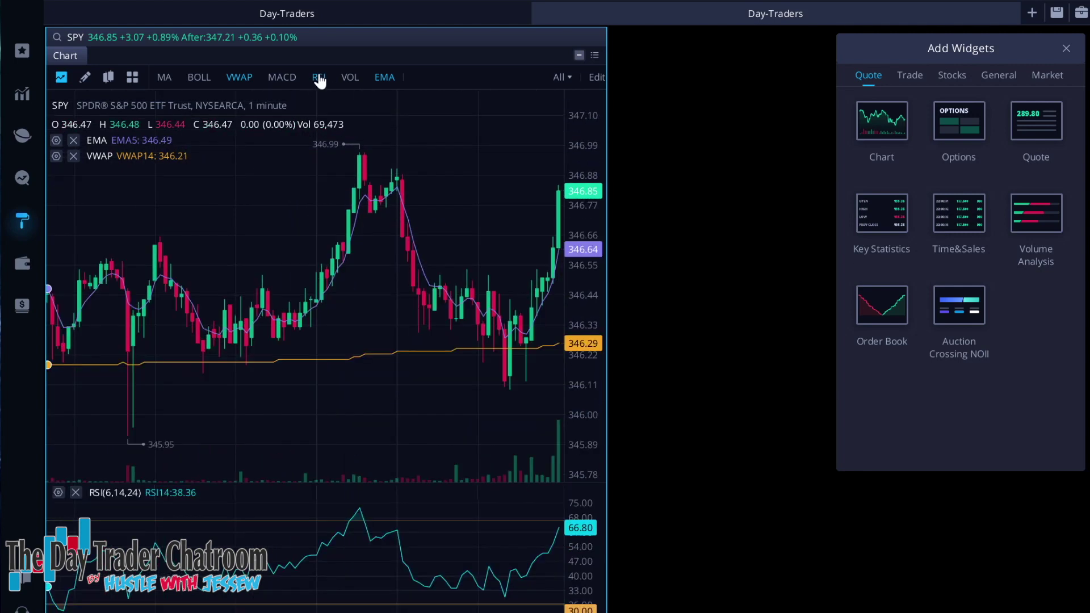
{"action": "left_click", "coordinate": [319, 80]}
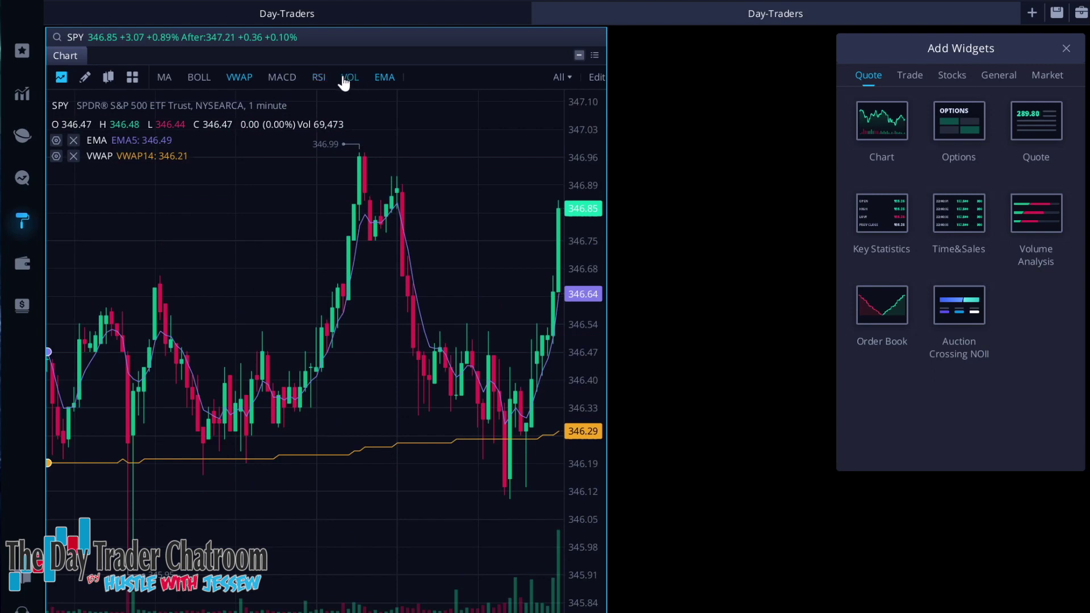
{"action": "left_click", "coordinate": [343, 81]}
{"action": "left_click", "coordinate": [349, 80]}
{"action": "left_click", "coordinate": [349, 80]}
{"action": "left_click", "coordinate": [349, 80]}
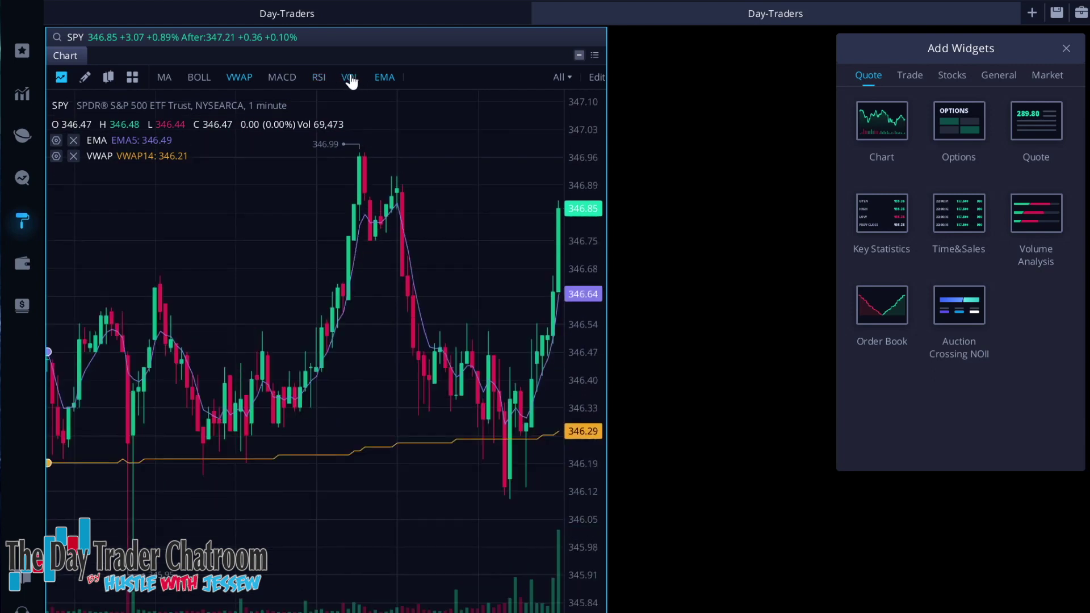
Toggle the EMA indicator off and back on, leaving it shown together with VWAP
{"action": "left_click", "coordinate": [384, 80]}
{"action": "left_click", "coordinate": [384, 79]}
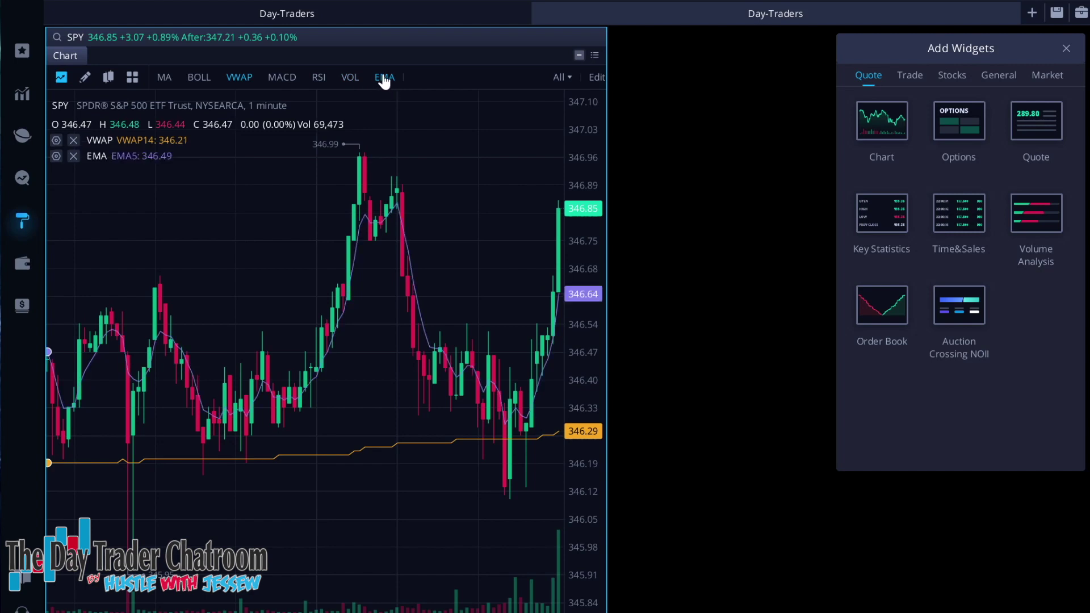
{"action": "left_click", "coordinate": [391, 81]}
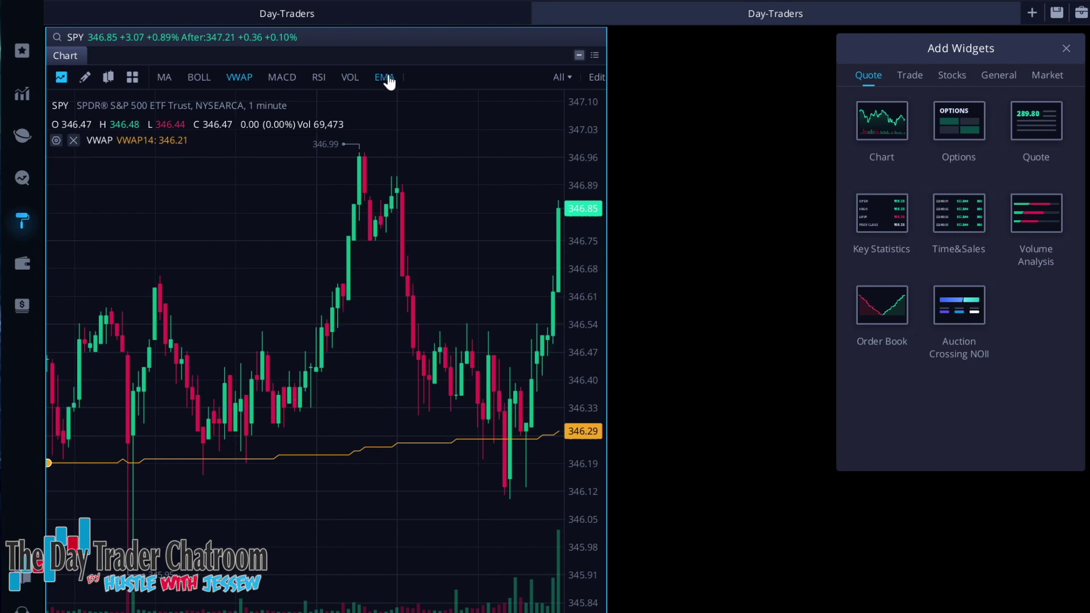
{"action": "left_click", "coordinate": [389, 81]}
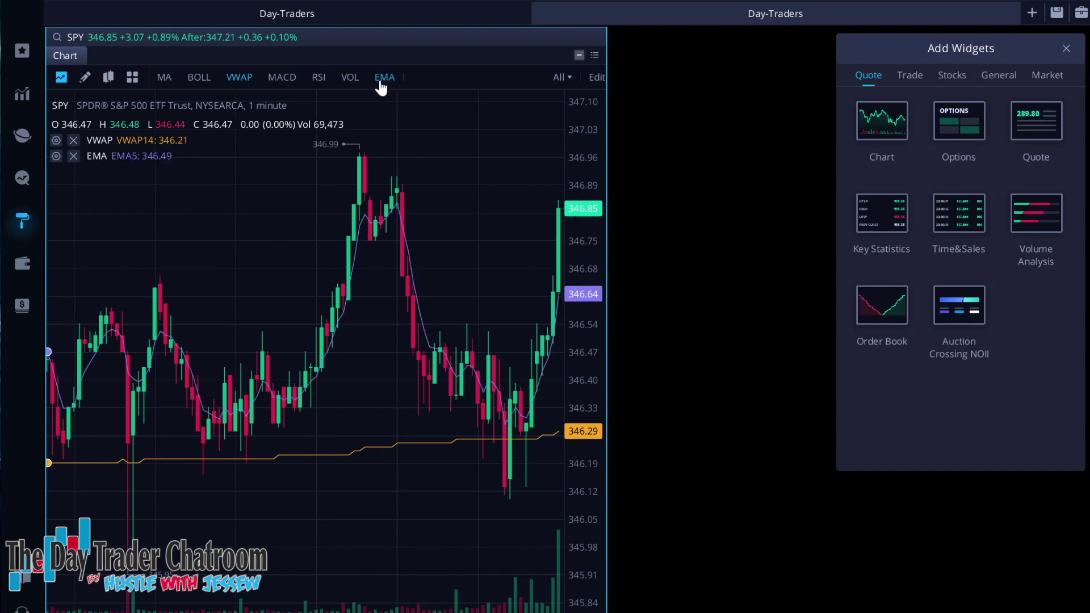
Draw a trend line from the earlier swing high at about 346.67 up to the 346.99 peak
{"action": "left_click", "coordinate": [86, 85]}
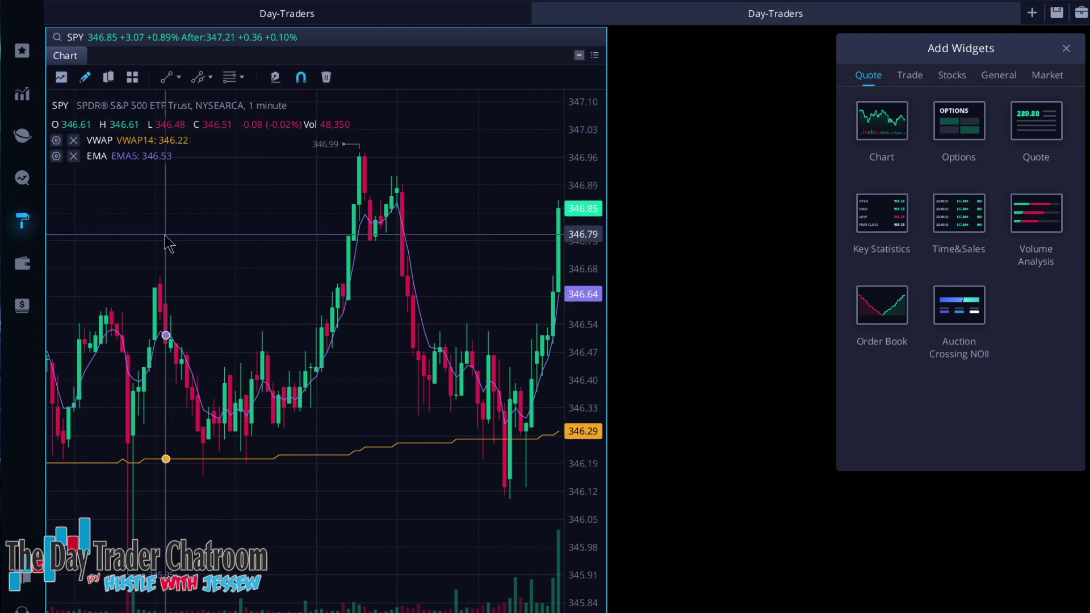
{"action": "left_click", "coordinate": [165, 77]}
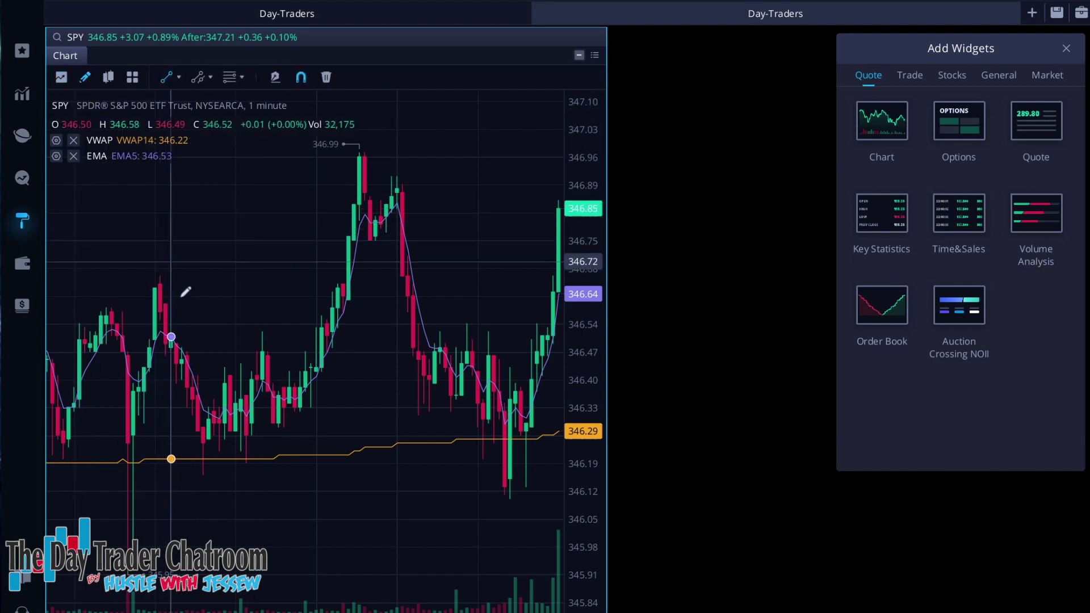
{"action": "left_click", "coordinate": [161, 276]}
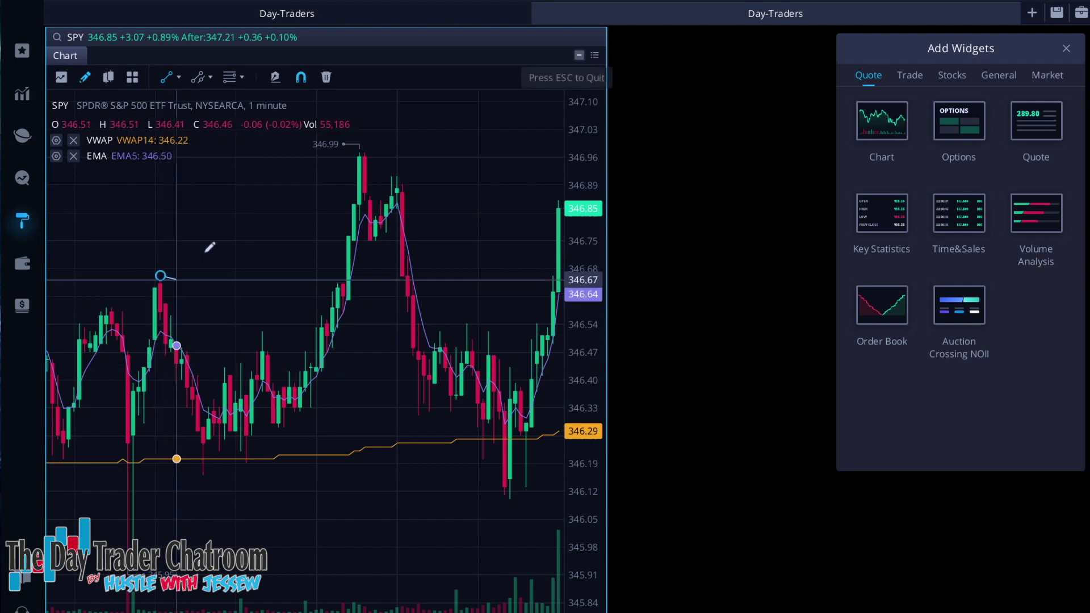
{"action": "left_click", "coordinate": [356, 151]}
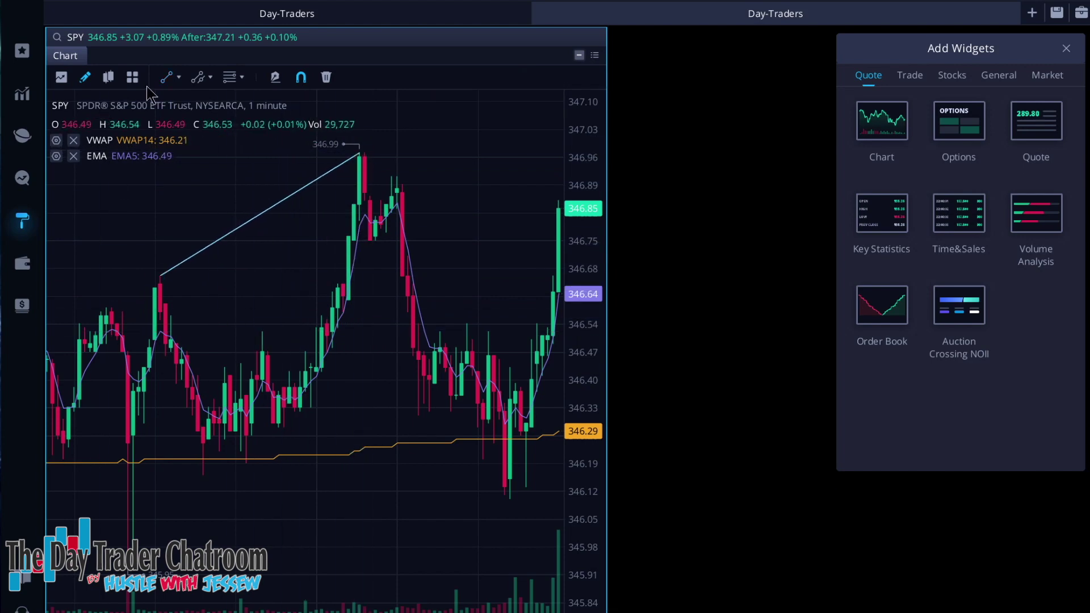
Draw a Fibonacci retracement from the low at about 345.98 up to the 346.99 peak
{"action": "left_click", "coordinate": [230, 77]}
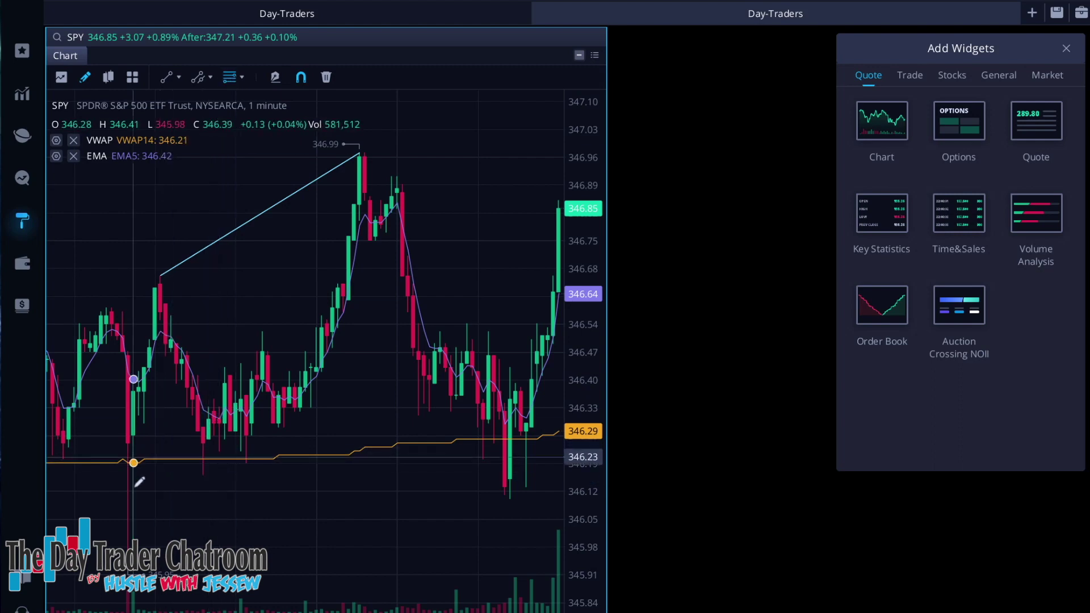
{"action": "left_click", "coordinate": [139, 548]}
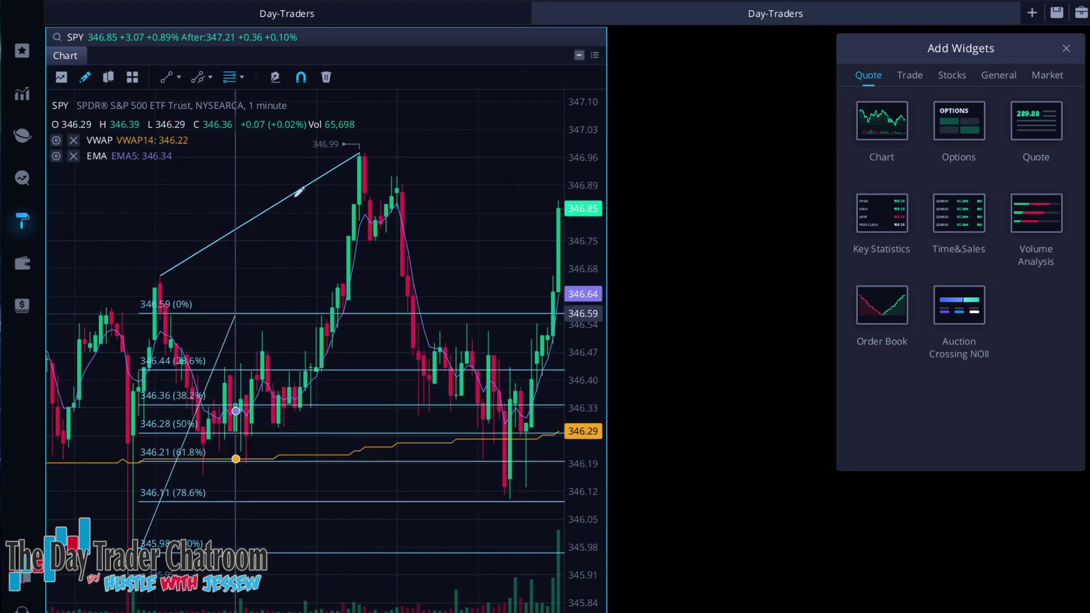
{"action": "left_click", "coordinate": [359, 151]}
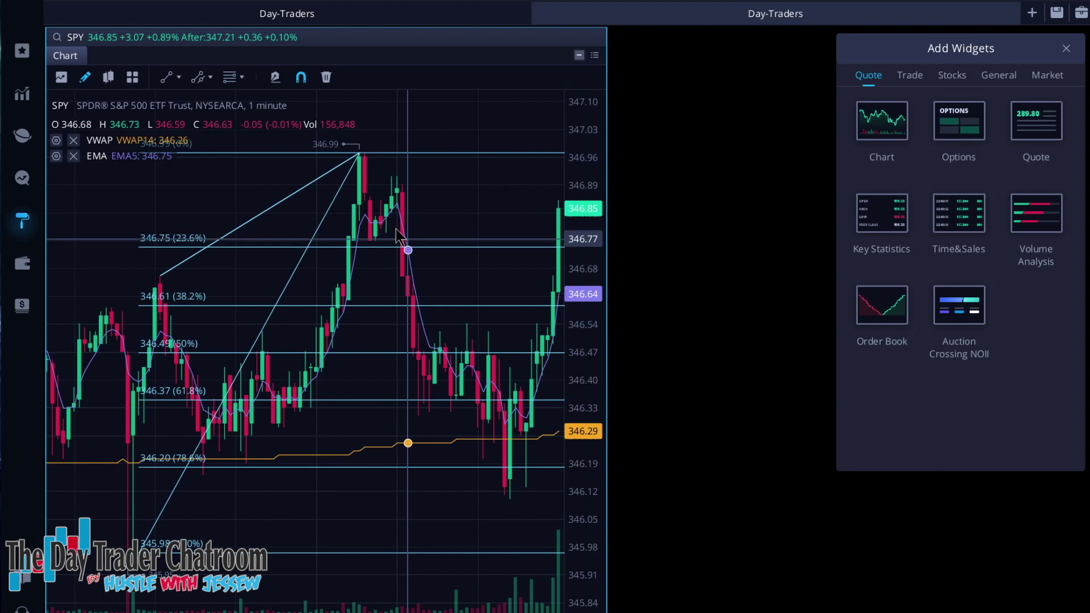
Delete all drawings from the SPY chart
{"action": "right_click", "coordinate": [359, 153]}
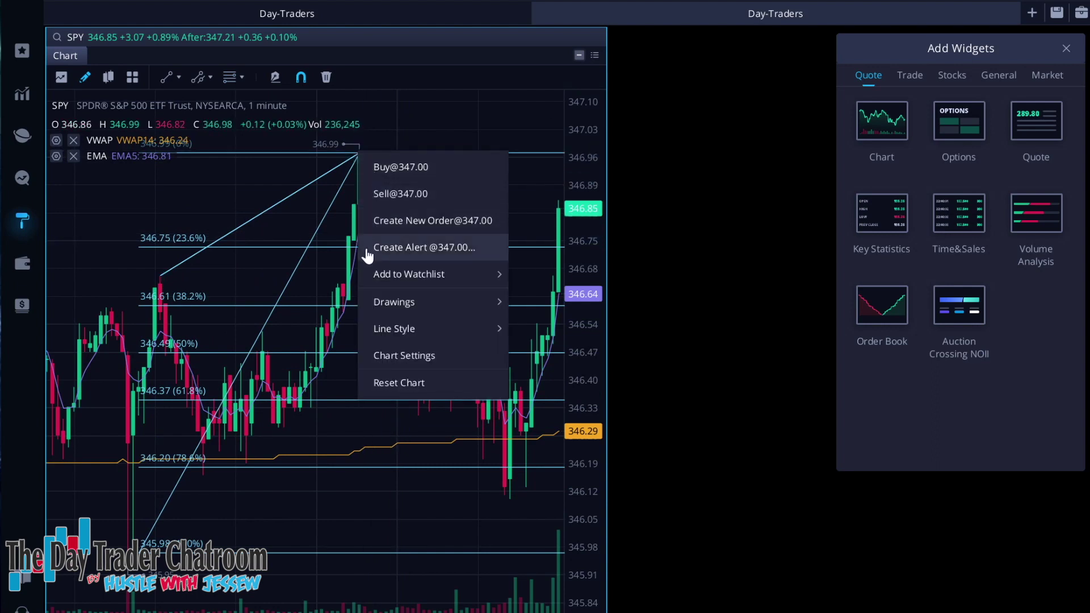
{"action": "left_click", "coordinate": [257, 265]}
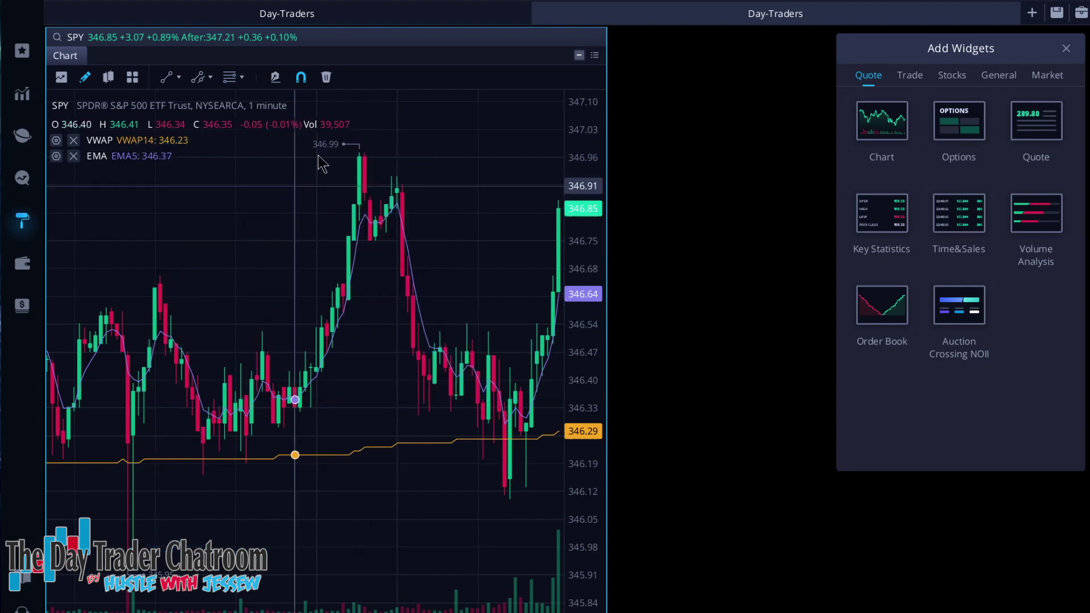
{"action": "left_click", "coordinate": [326, 78]}
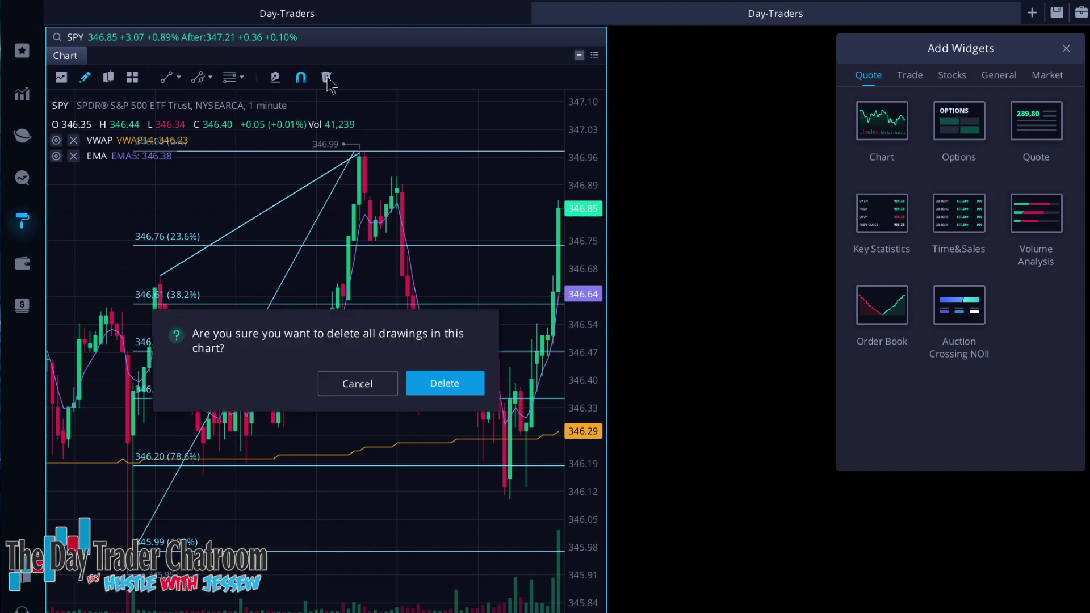
{"action": "left_click", "coordinate": [445, 385]}
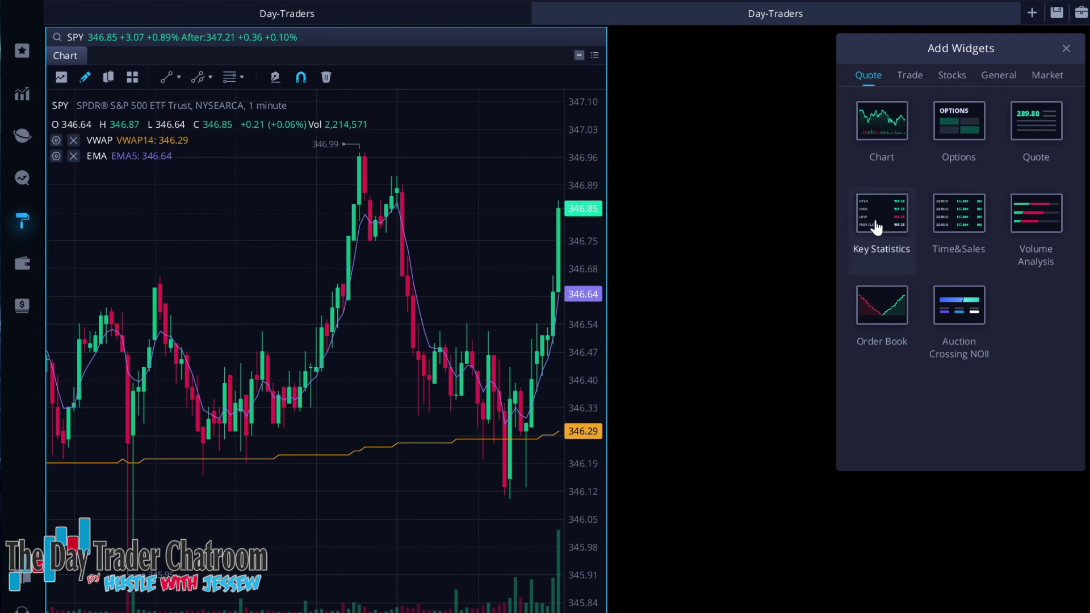
Add a Quote widget beside the chart and remove it from the layout again
{"action": "left_click", "coordinate": [1036, 133]}
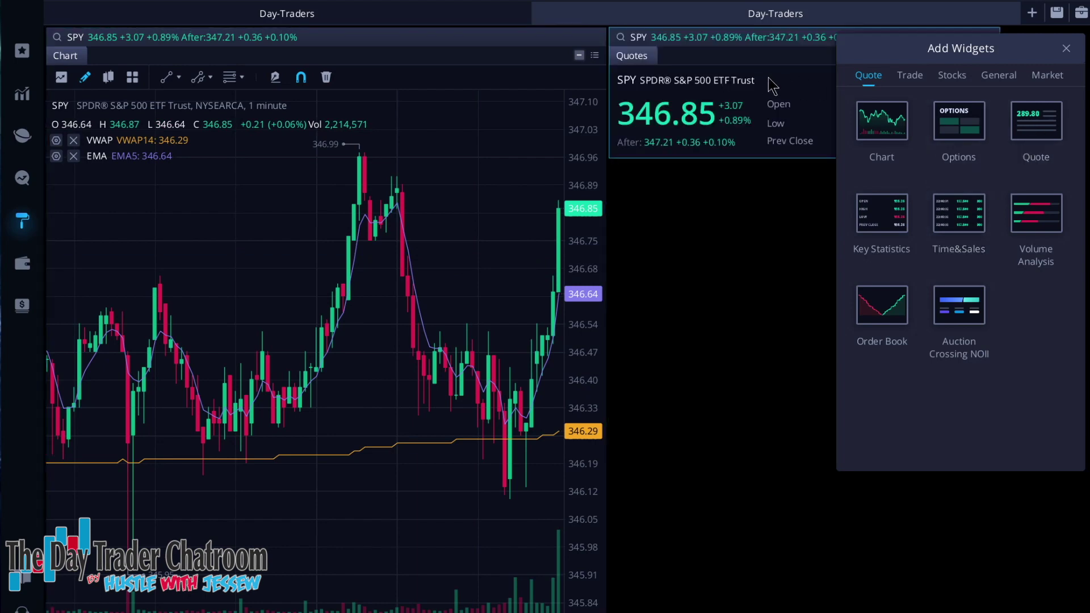
{"action": "left_click", "coordinate": [1066, 48]}
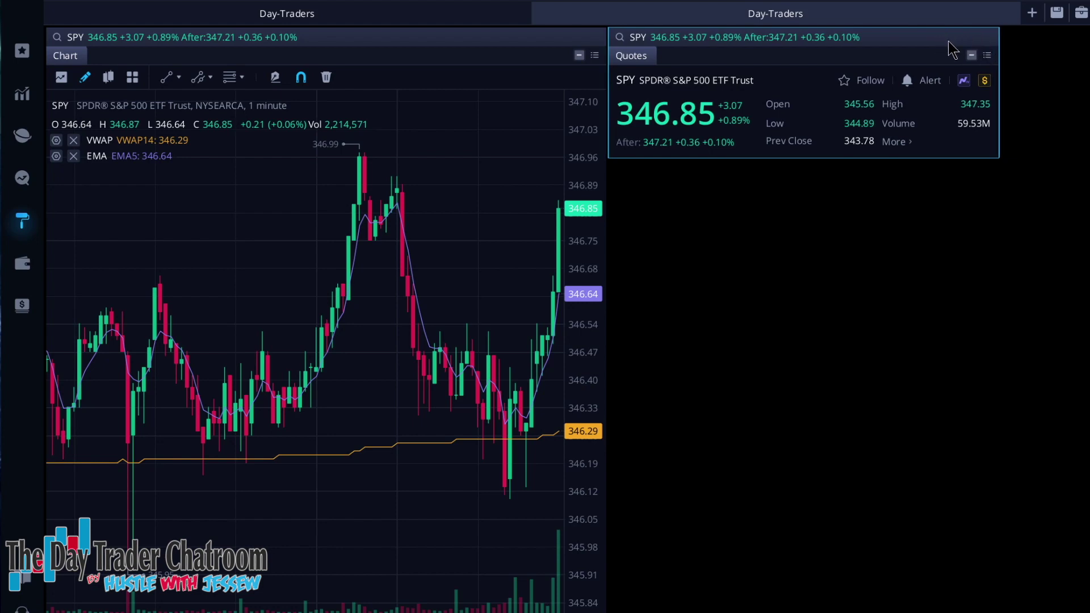
{"action": "left_click", "coordinate": [987, 55]}
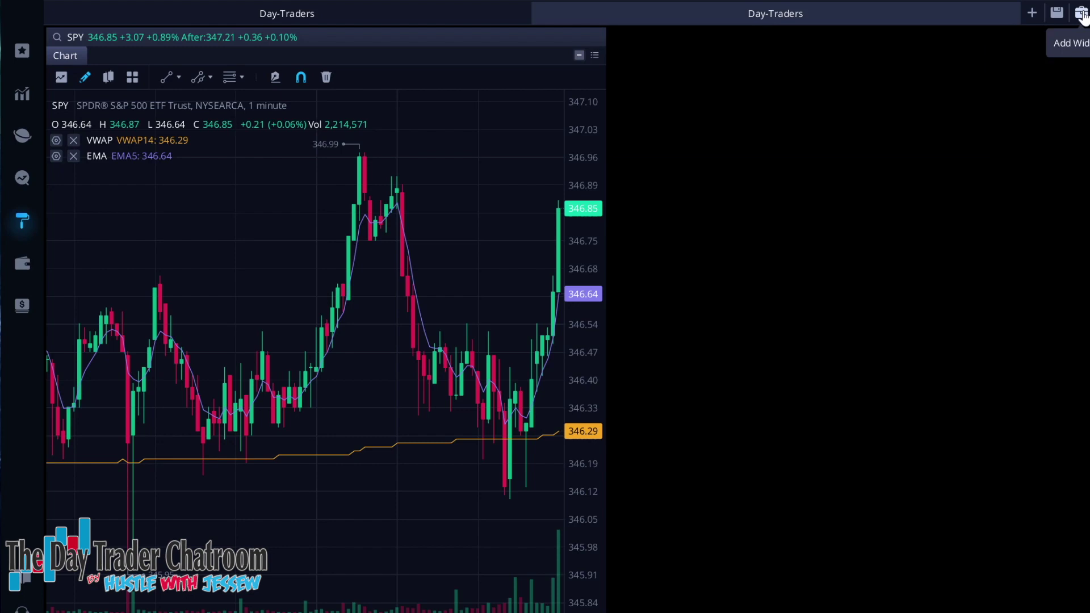
Add a Time&Sales widget for SPY beside the chart
{"action": "left_click", "coordinate": [1081, 14]}
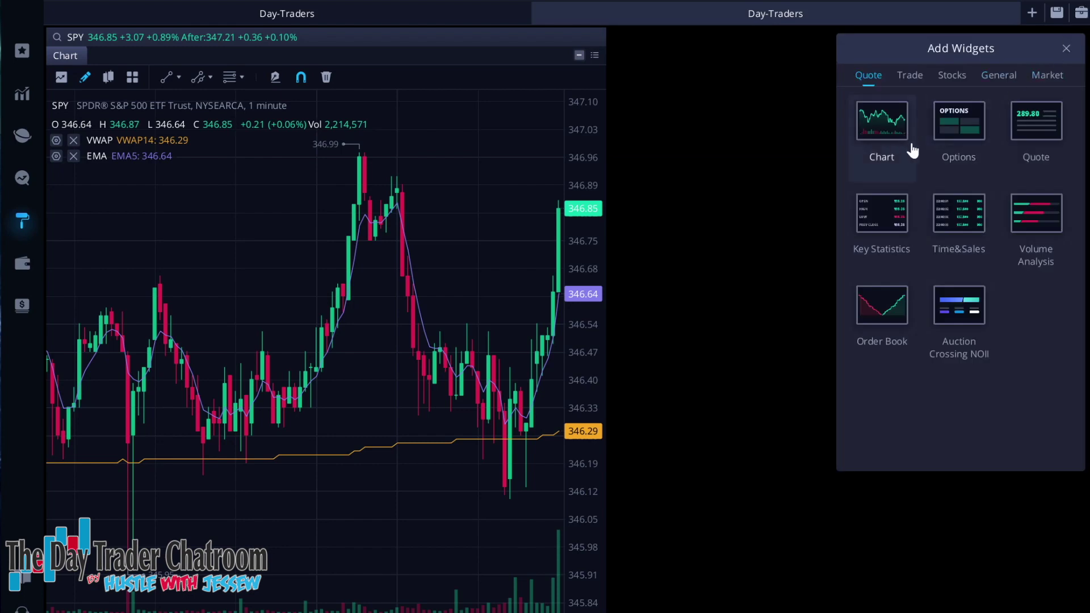
{"action": "left_click", "coordinate": [963, 236]}
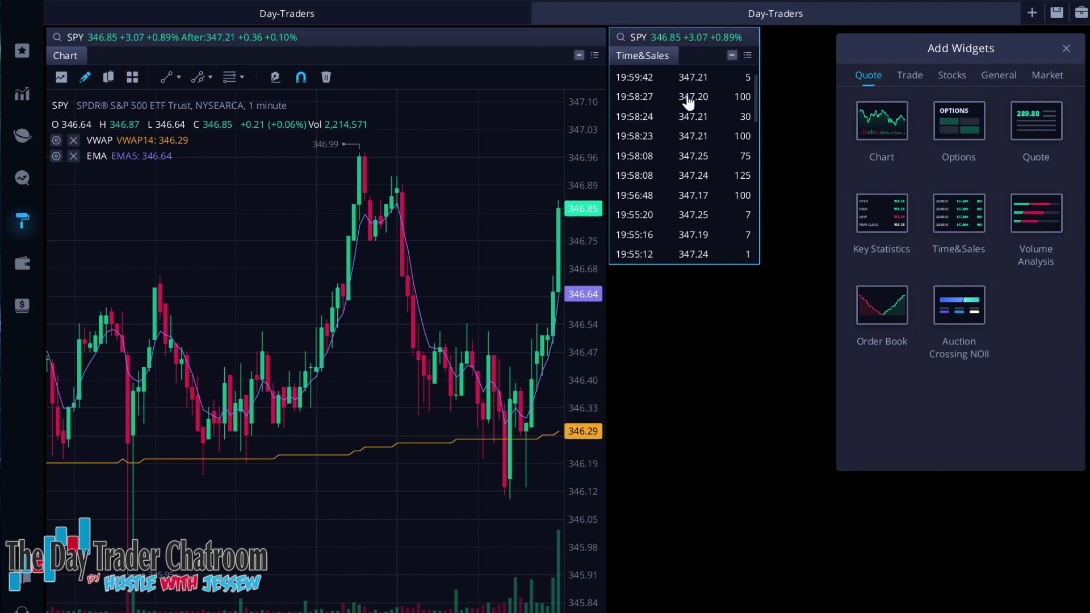
Move the Time&Sales widget lower and add a Key Statistics widget beside the upper part of the chart
{"action": "left_click_drag", "start_coordinate": [696, 54], "coordinate": [716, 434]}
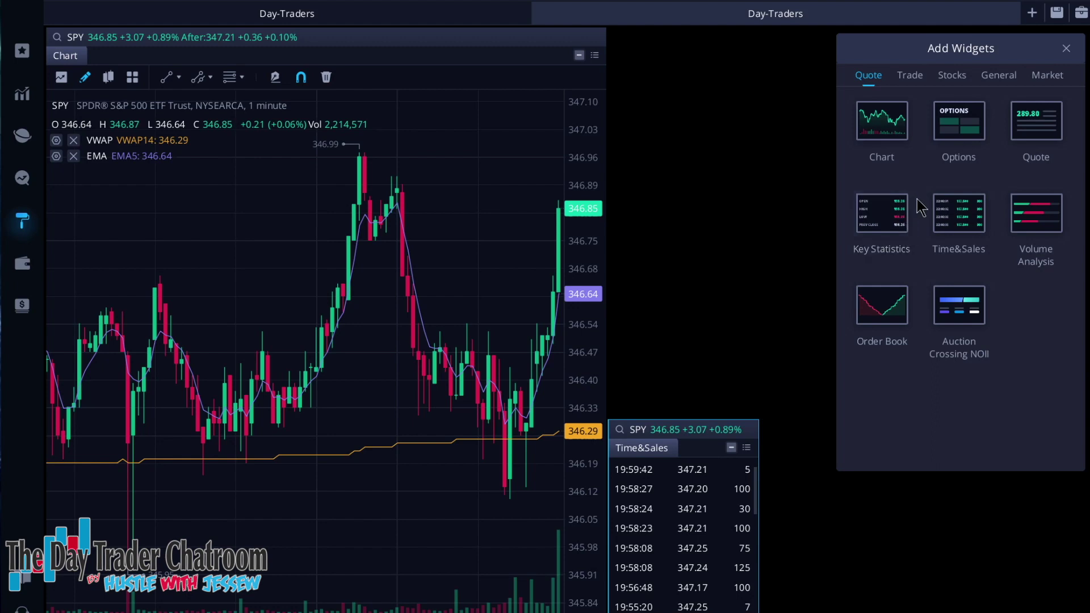
{"action": "left_click", "coordinate": [887, 224]}
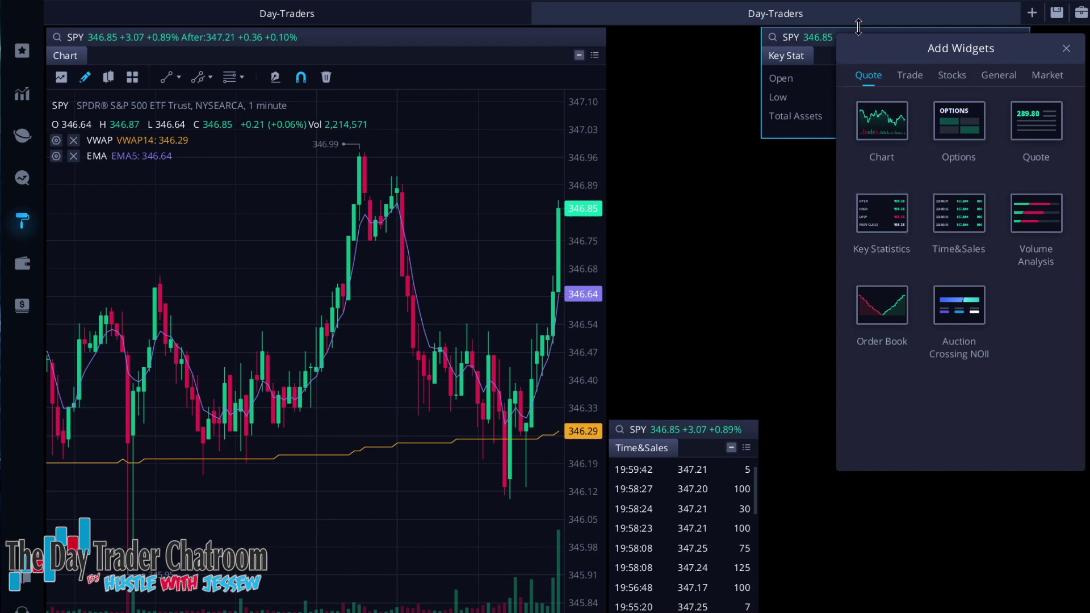
{"action": "left_click", "coordinate": [1066, 48]}
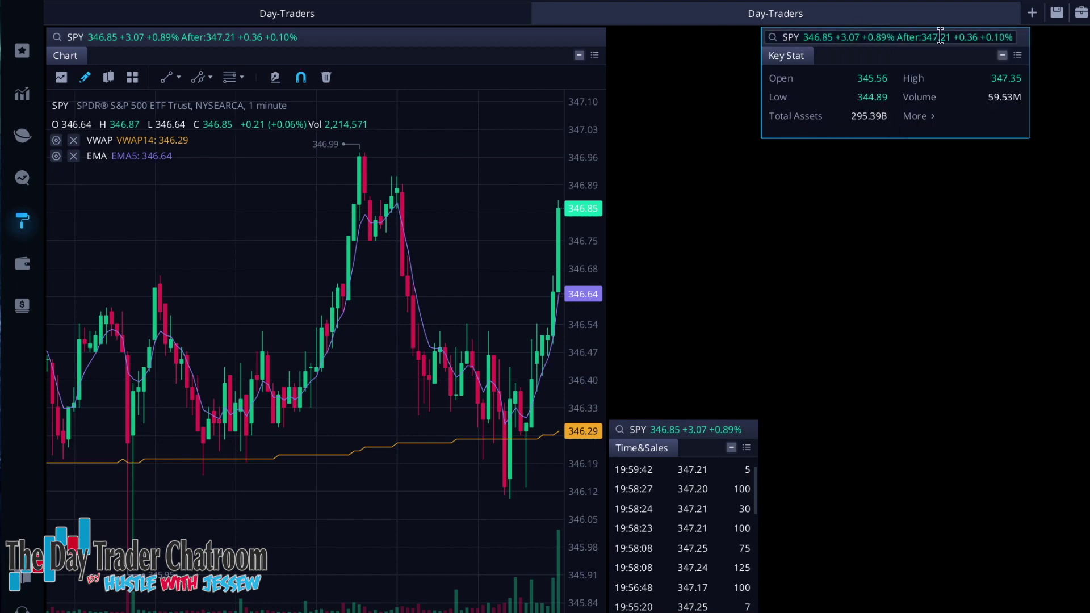
{"action": "left_click_drag", "start_coordinate": [1021, 38], "coordinate": [870, 52]}
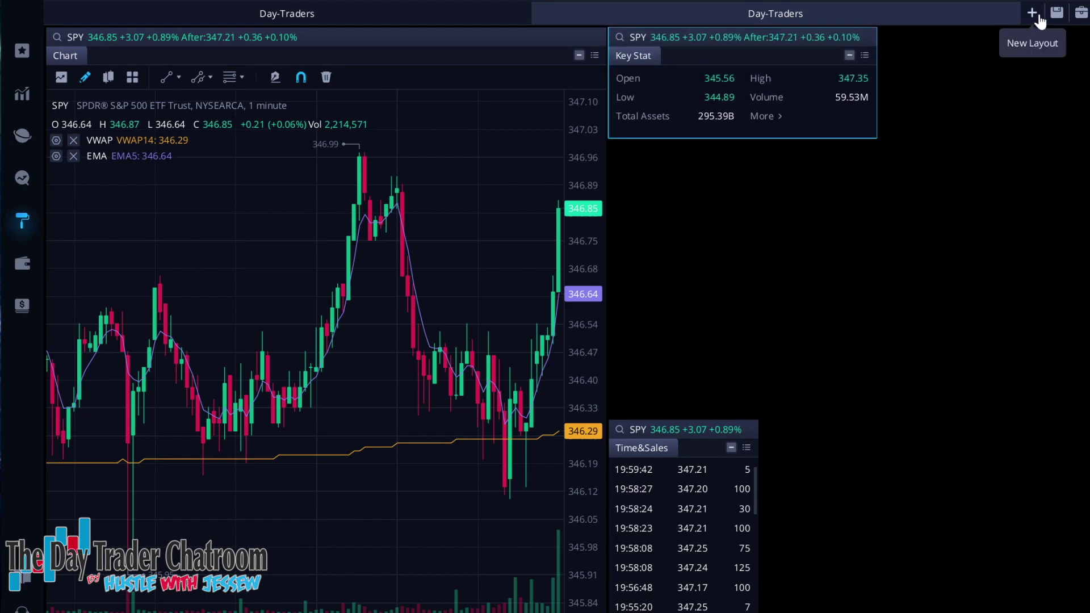
Add a News widget for SPY from the stock widgets and place it directly below the Key Stat widget
{"action": "left_click", "coordinate": [1079, 13]}
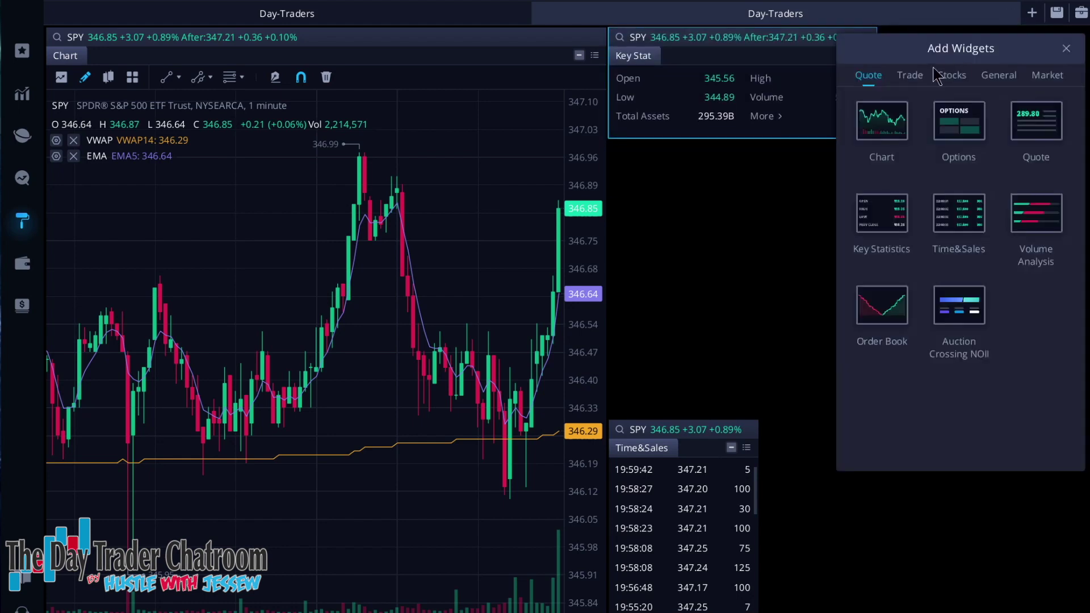
{"action": "left_click", "coordinate": [909, 76]}
{"action": "left_click", "coordinate": [951, 74]}
{"action": "left_click", "coordinate": [959, 120]}
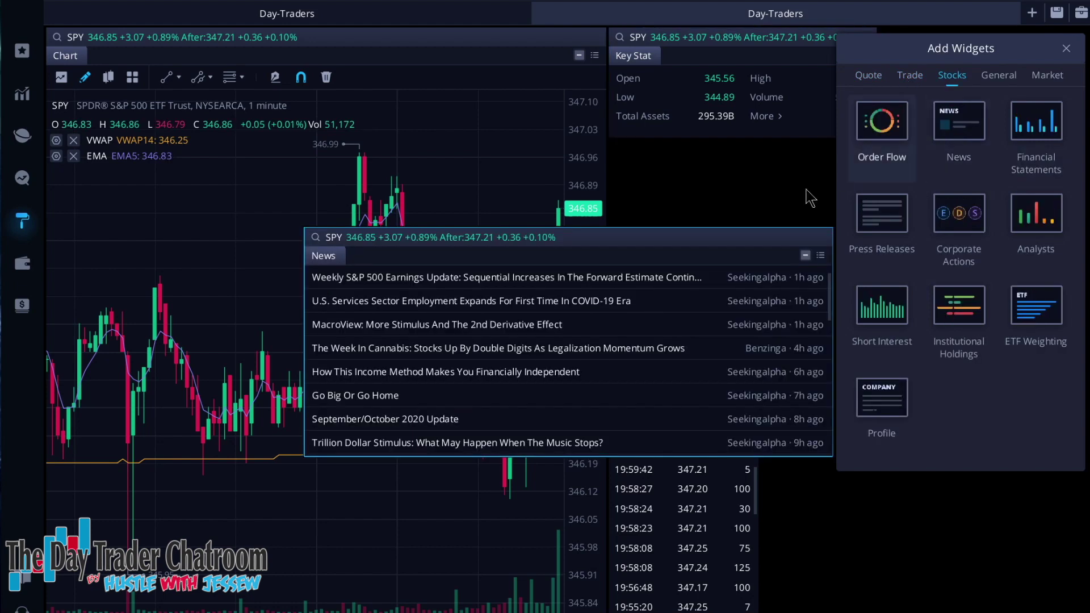
{"action": "left_click_drag", "start_coordinate": [828, 228], "coordinate": [851, 188]}
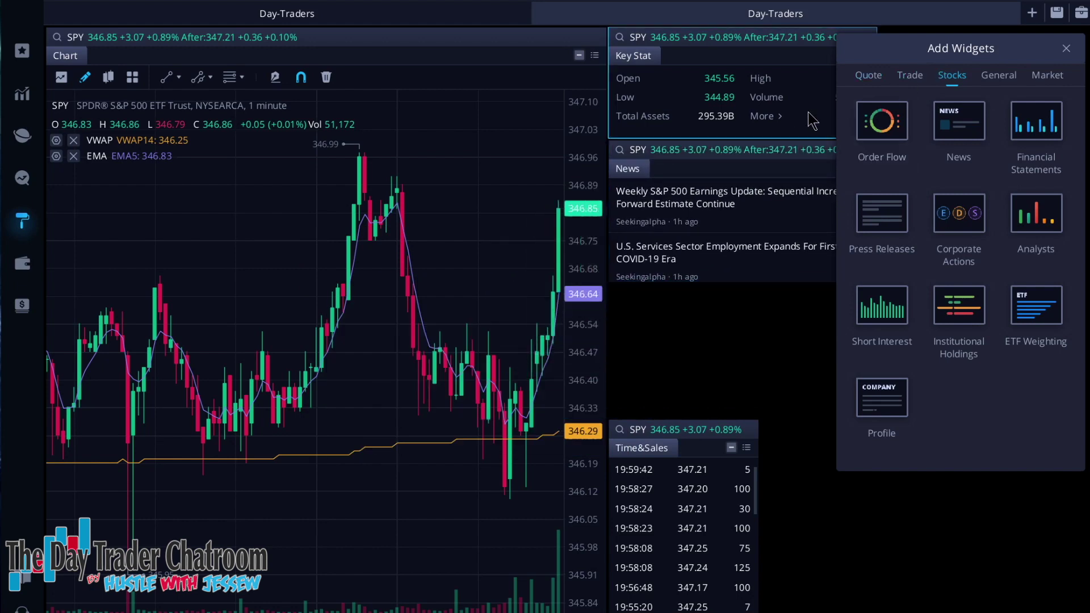
Add an Order Book widget beside Key Stat and shrink it to end level with the News widget
{"action": "left_click_drag", "start_coordinate": [914, 47], "coordinate": [1089, 71]}
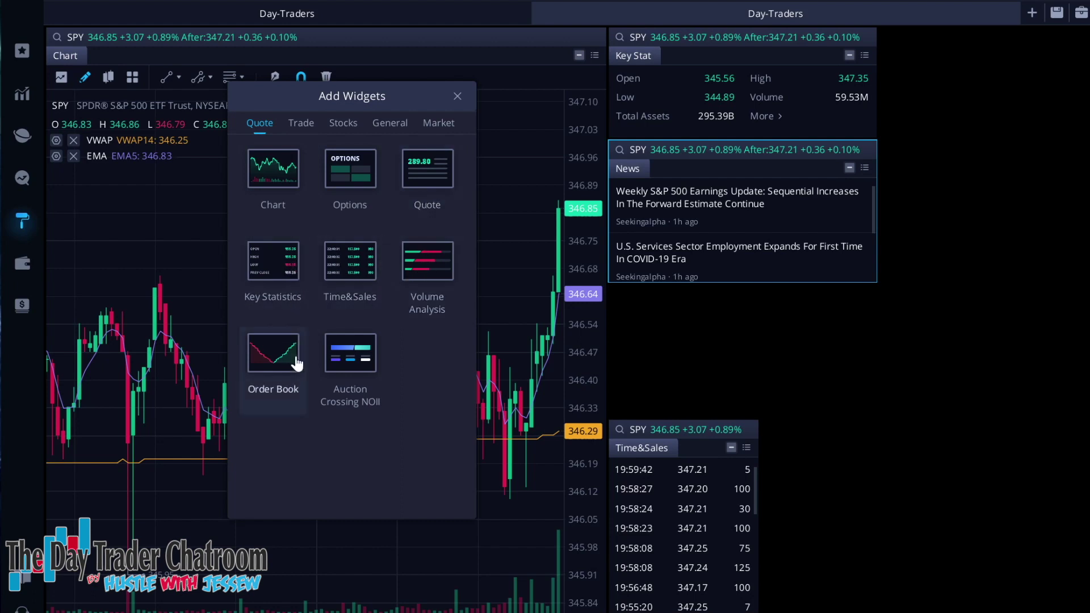
{"action": "left_click", "coordinate": [273, 353]}
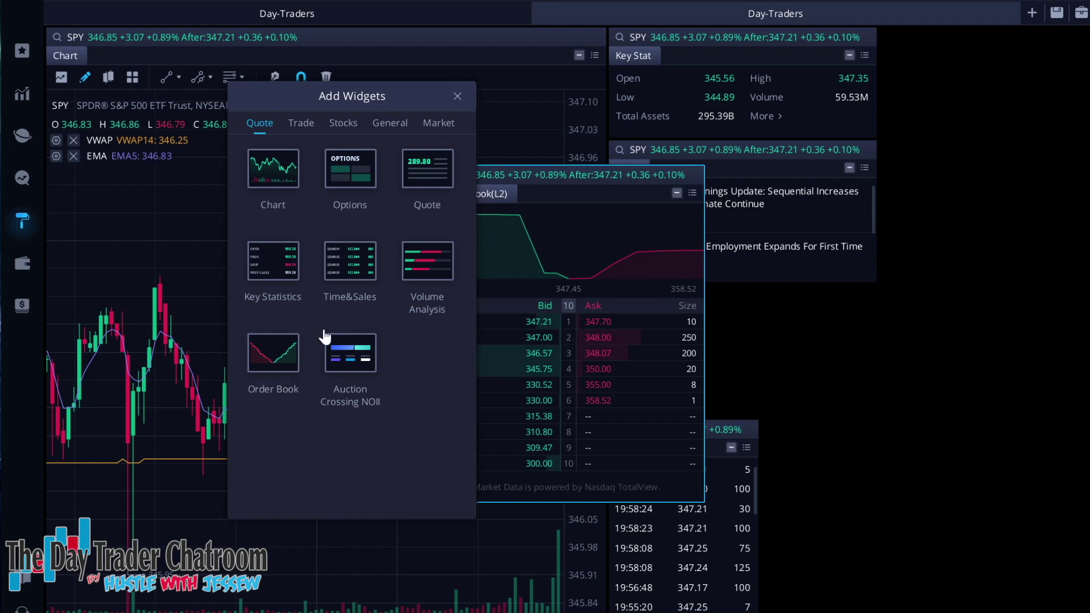
{"action": "left_click", "coordinate": [457, 96]}
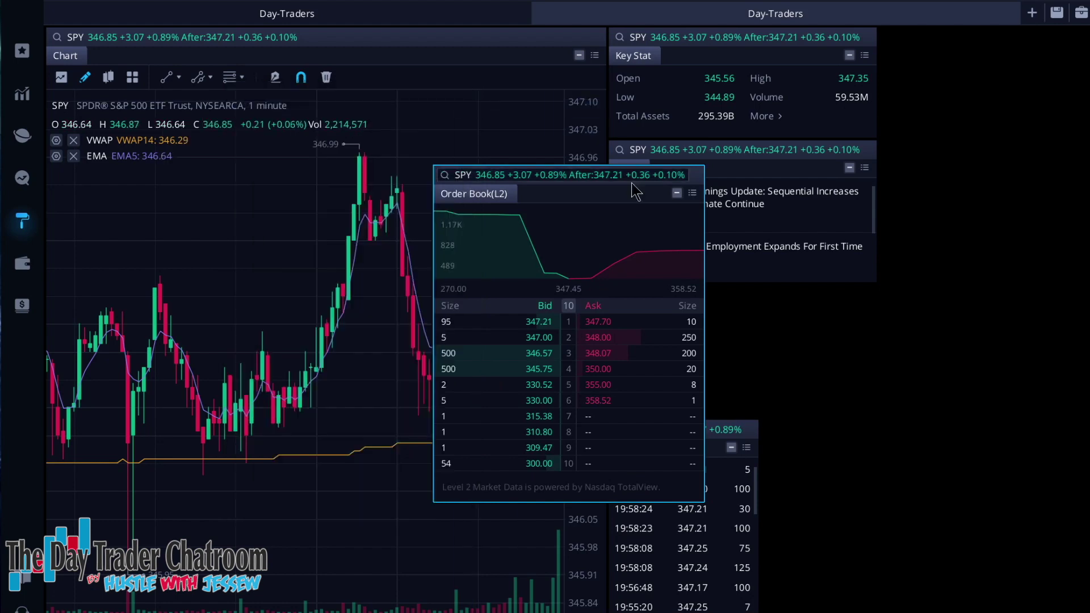
{"action": "left_click_drag", "start_coordinate": [699, 187], "coordinate": [1079, 50]}
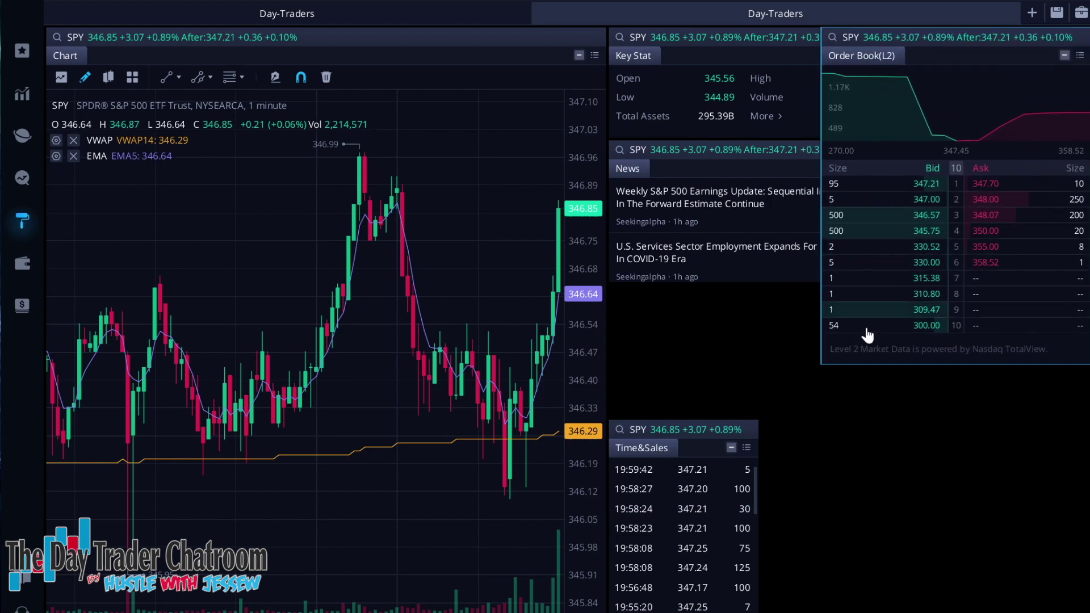
{"action": "left_click_drag", "start_coordinate": [820, 363], "coordinate": [885, 282]}
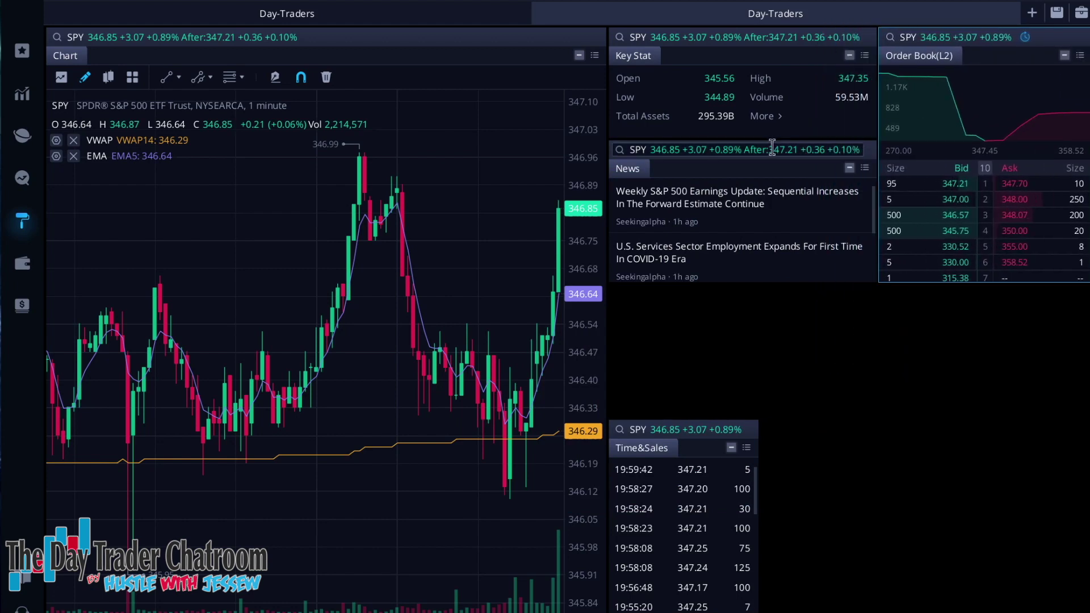
Rearrange the widgets so Order Book sits beside the chart with Time&Sales next to it, extended to the same height
{"action": "left_click_drag", "start_coordinate": [872, 155], "coordinate": [1067, 392]}
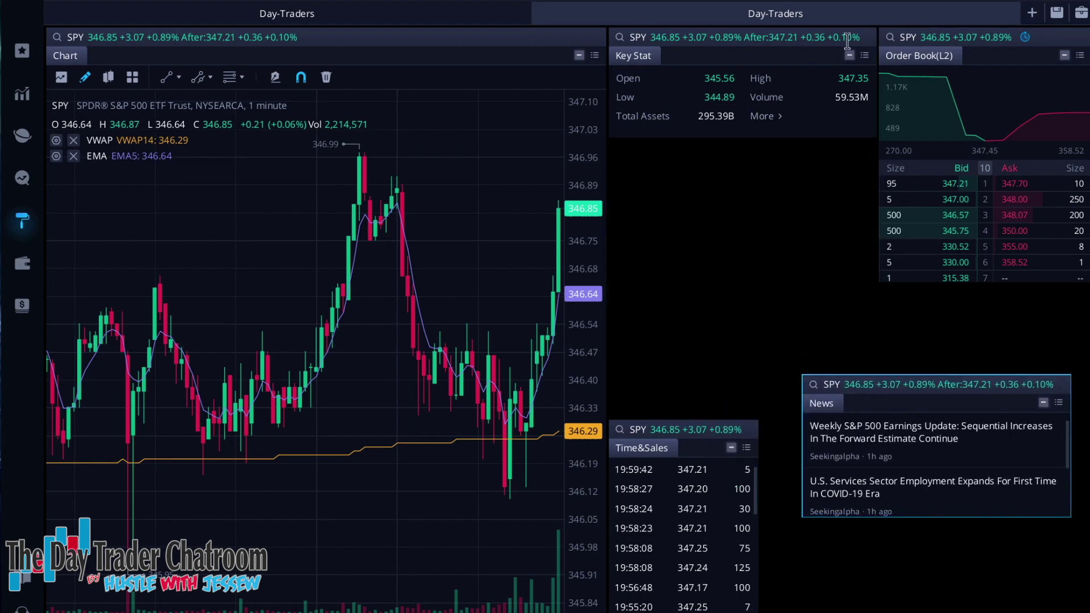
{"action": "left_click_drag", "start_coordinate": [870, 40], "coordinate": [1005, 443]}
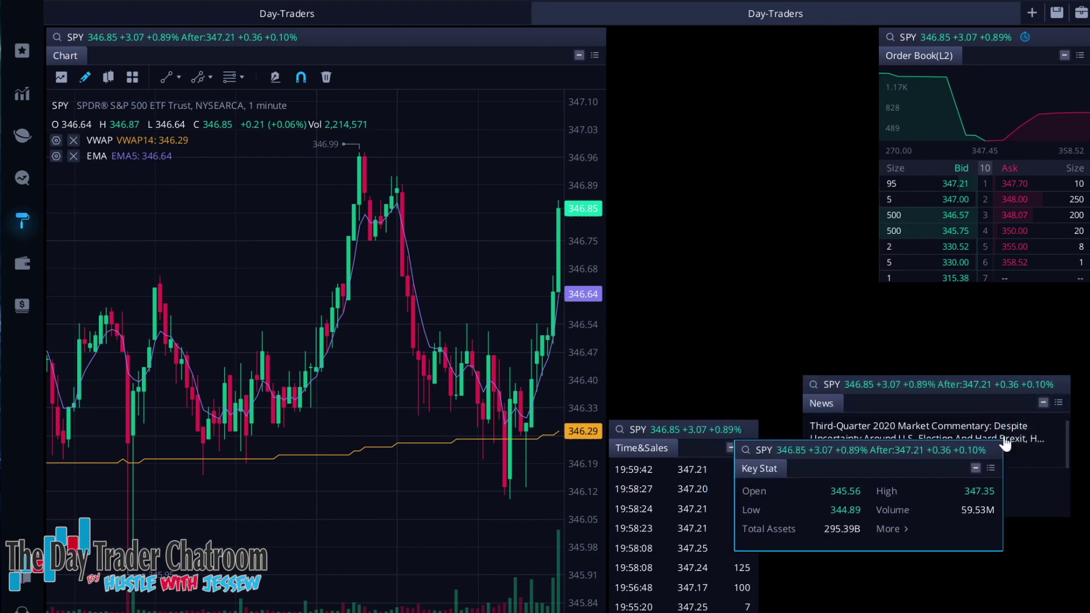
{"action": "left_click_drag", "start_coordinate": [1045, 50], "coordinate": [774, 51]}
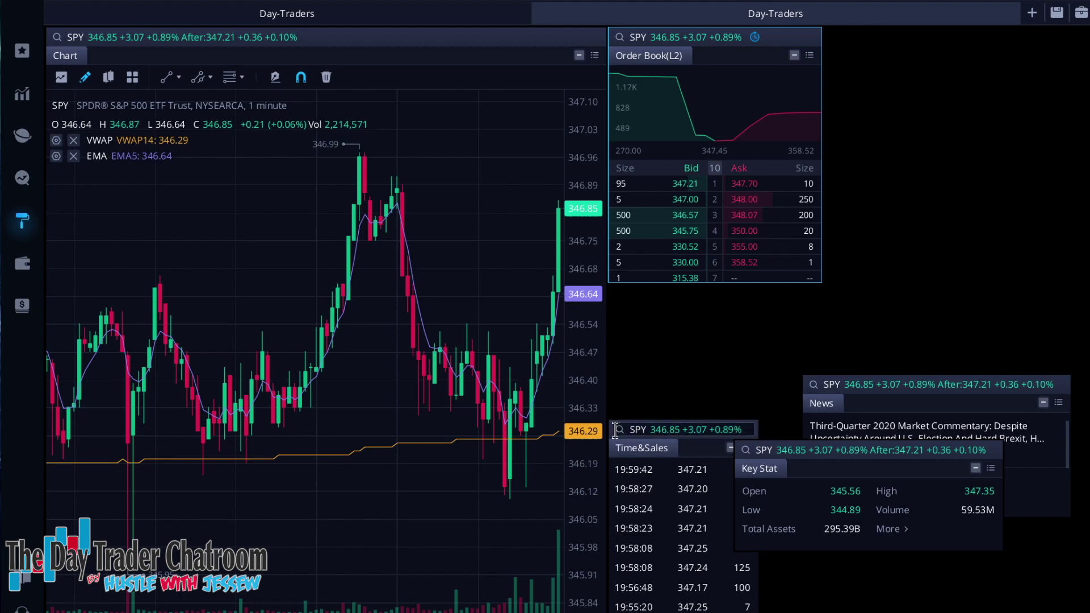
{"action": "left_click_drag", "start_coordinate": [612, 430], "coordinate": [825, 43]}
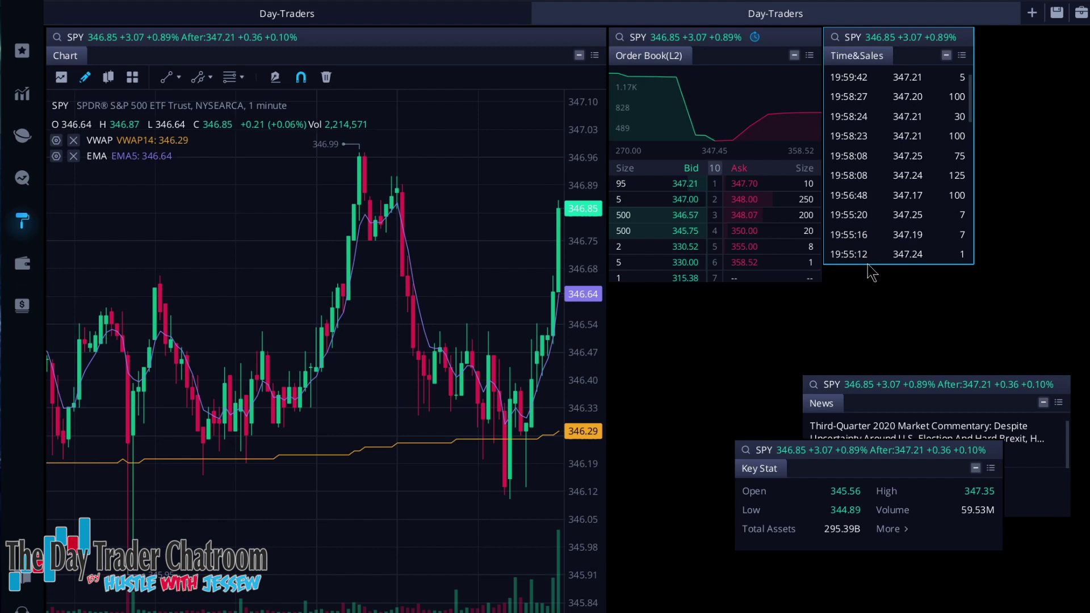
{"action": "left_click_drag", "start_coordinate": [867, 265], "coordinate": [868, 282]}
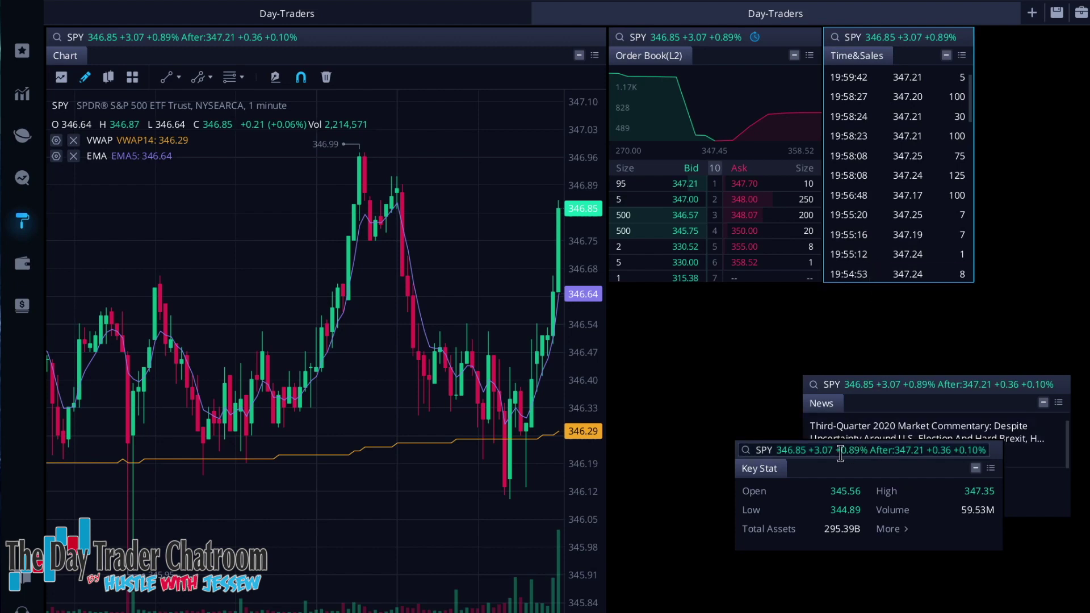
Remove the Key Stat widget and place the News widget beside the lower part of the chart
{"action": "left_click_drag", "start_coordinate": [986, 452], "coordinate": [860, 529]}
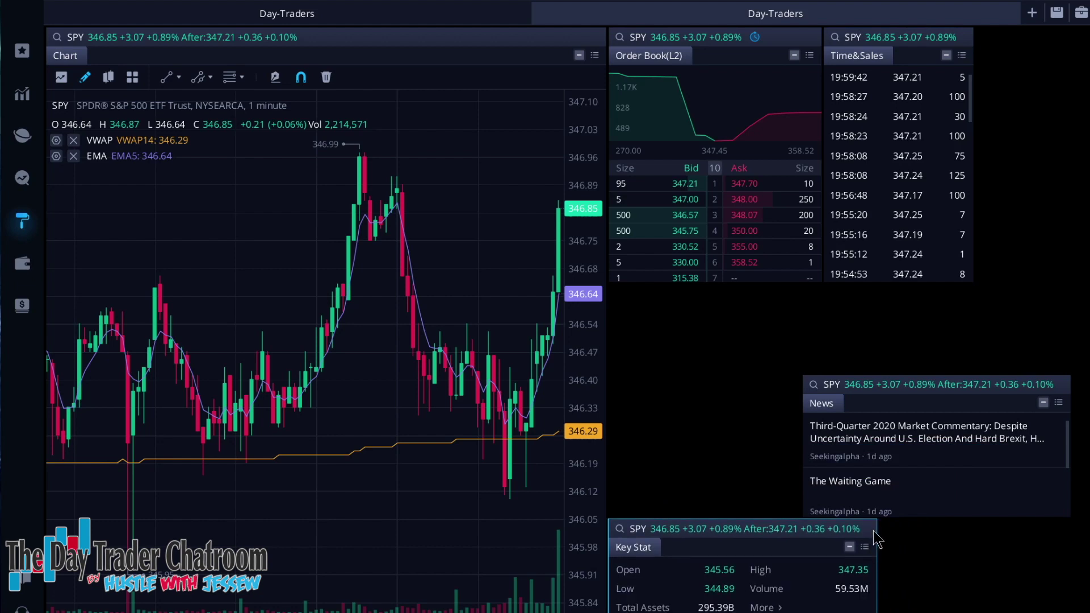
{"action": "left_click", "coordinate": [864, 573]}
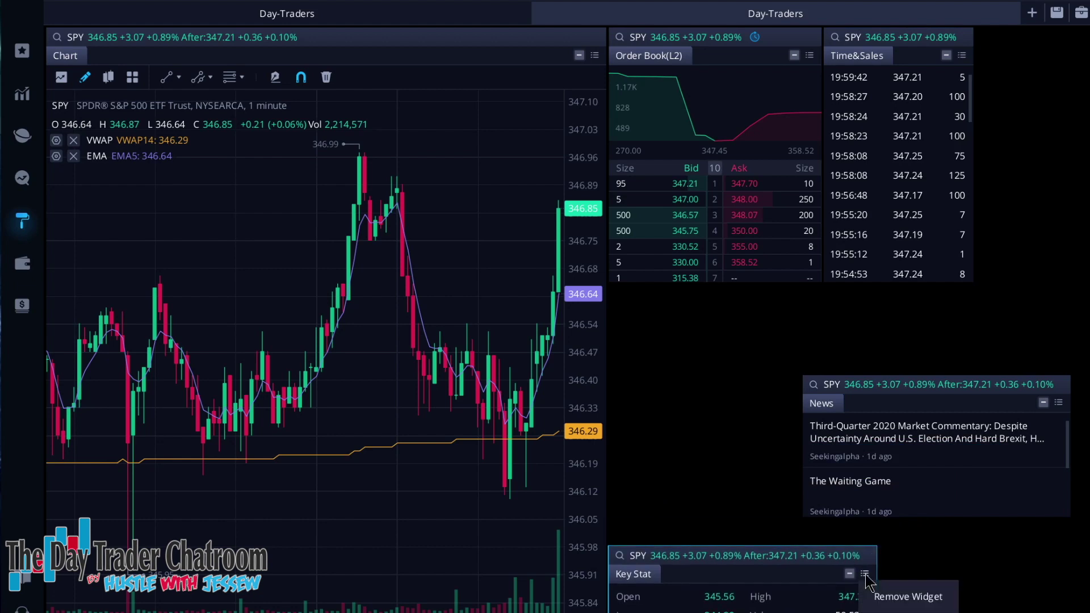
{"action": "left_click", "coordinate": [890, 597]}
{"action": "left_click", "coordinate": [1058, 403]}
{"action": "left_click", "coordinate": [1058, 402]}
{"action": "left_click_drag", "start_coordinate": [994, 392], "coordinate": [801, 533]}
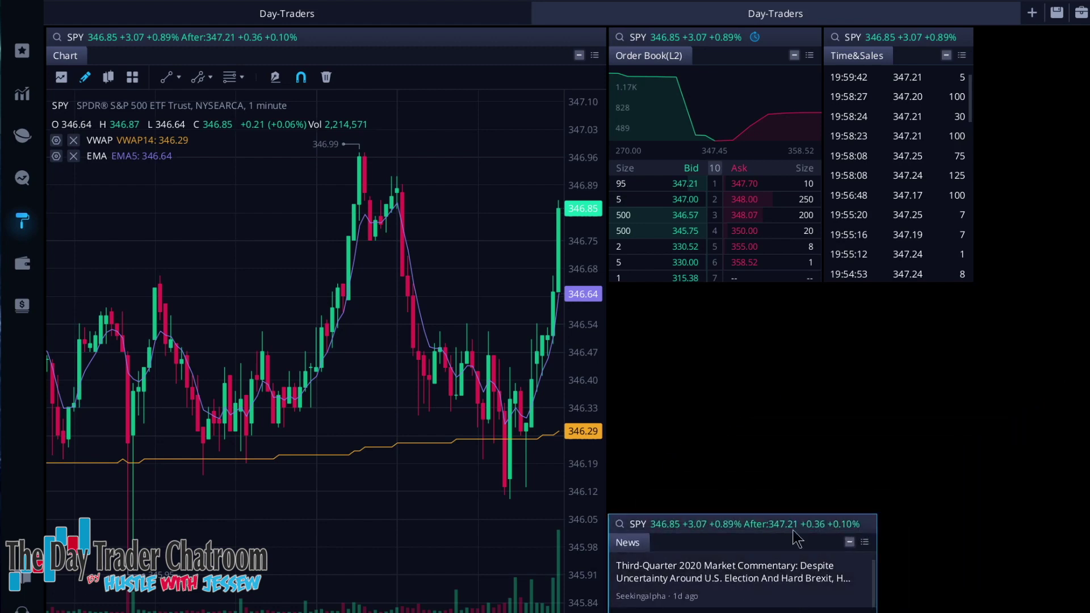
Add a Positions widget directly above News and resize it to the News widget's width
{"action": "left_click", "coordinate": [1080, 23]}
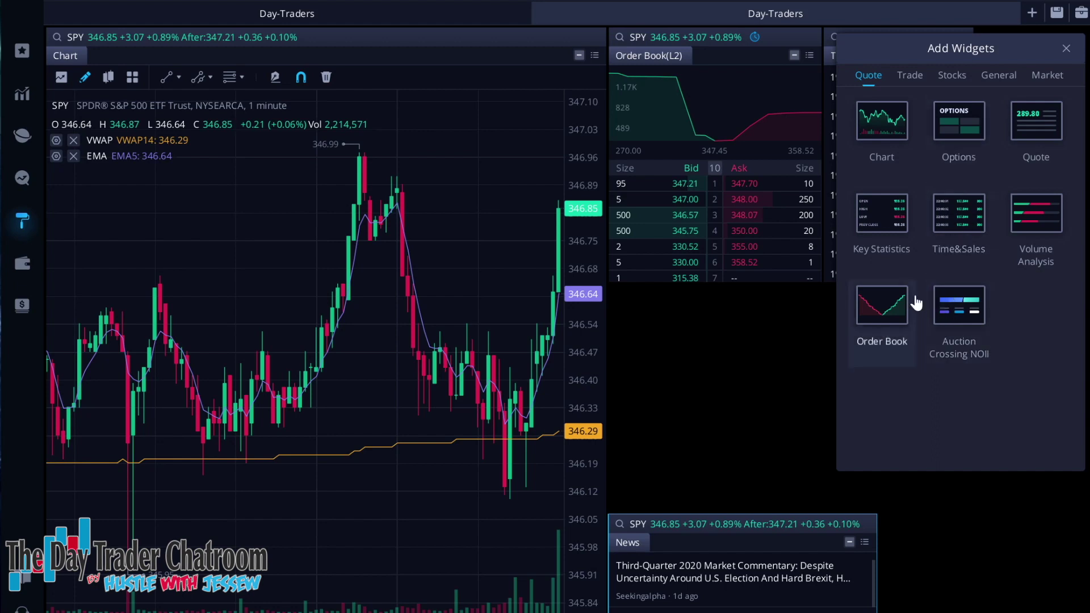
{"action": "left_click", "coordinate": [909, 75]}
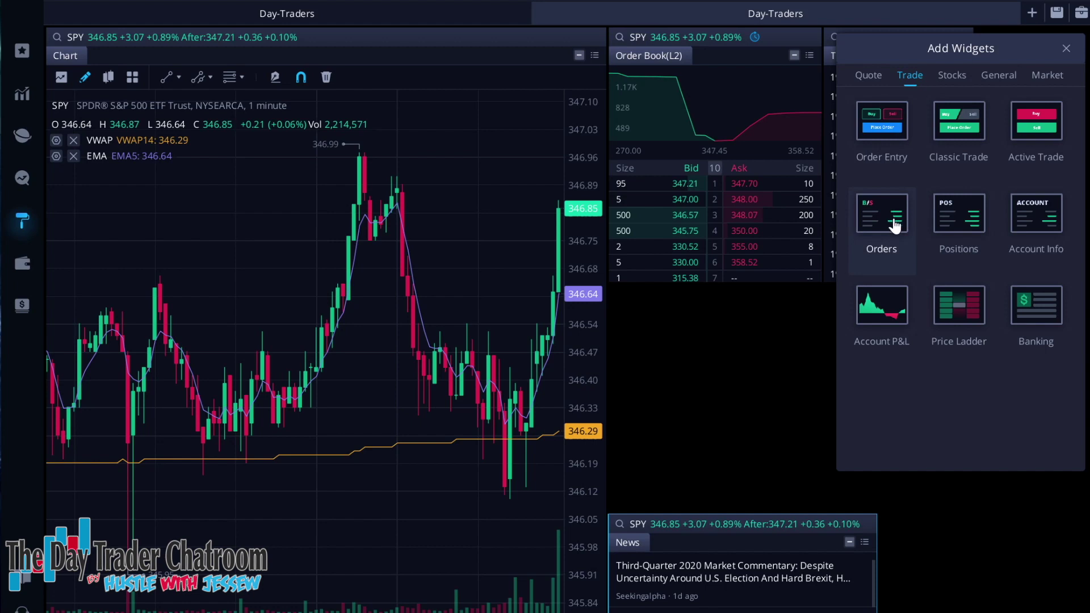
{"action": "left_click_drag", "start_coordinate": [951, 229], "coordinate": [934, 378]}
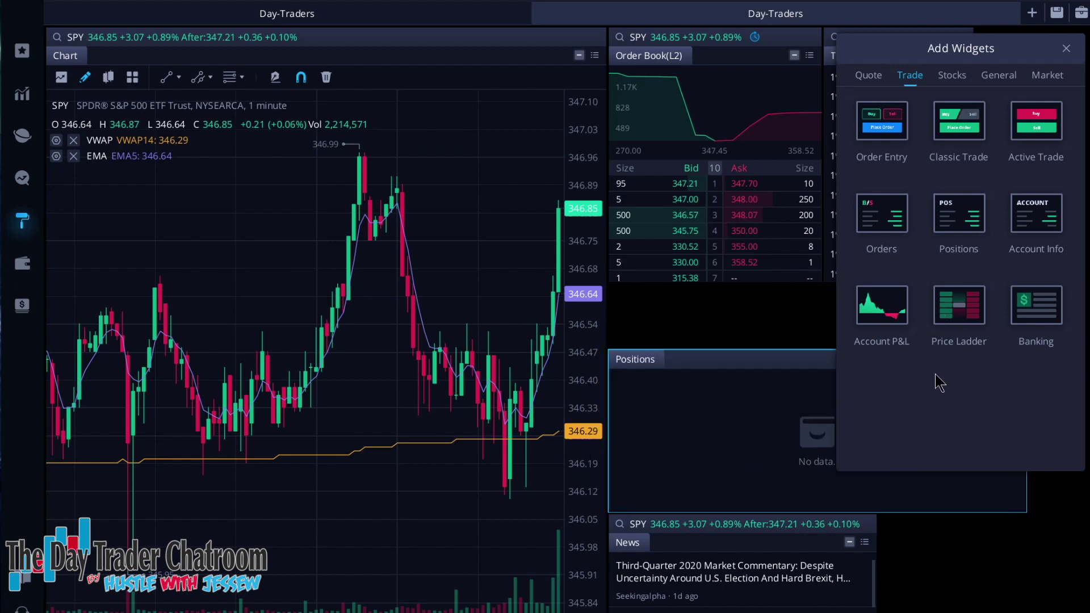
{"action": "left_click_drag", "start_coordinate": [806, 350], "coordinate": [807, 424]}
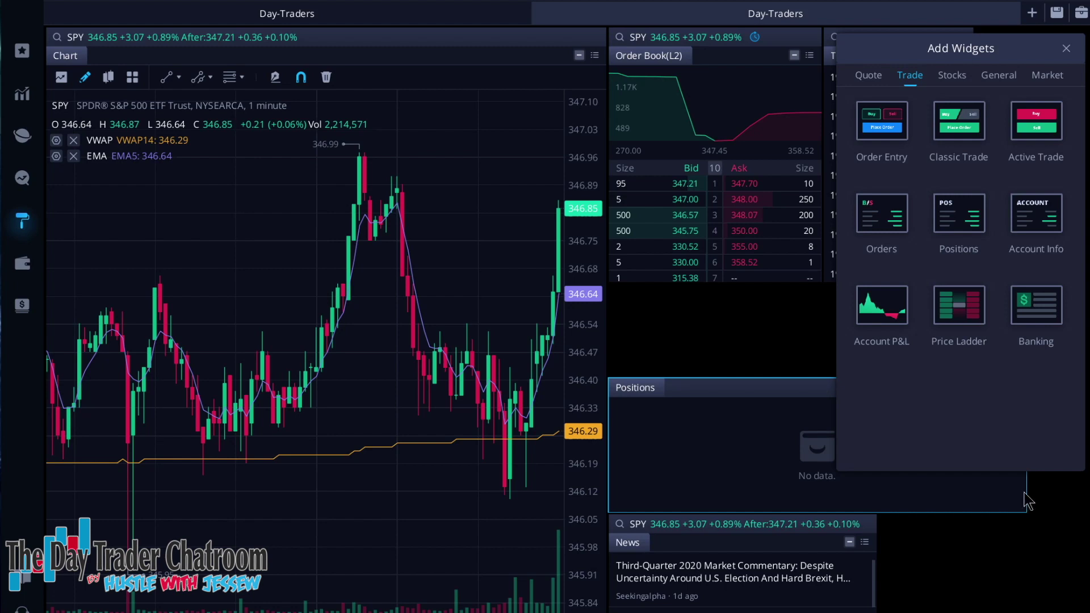
{"action": "left_click_drag", "start_coordinate": [1026, 492], "coordinate": [871, 475]}
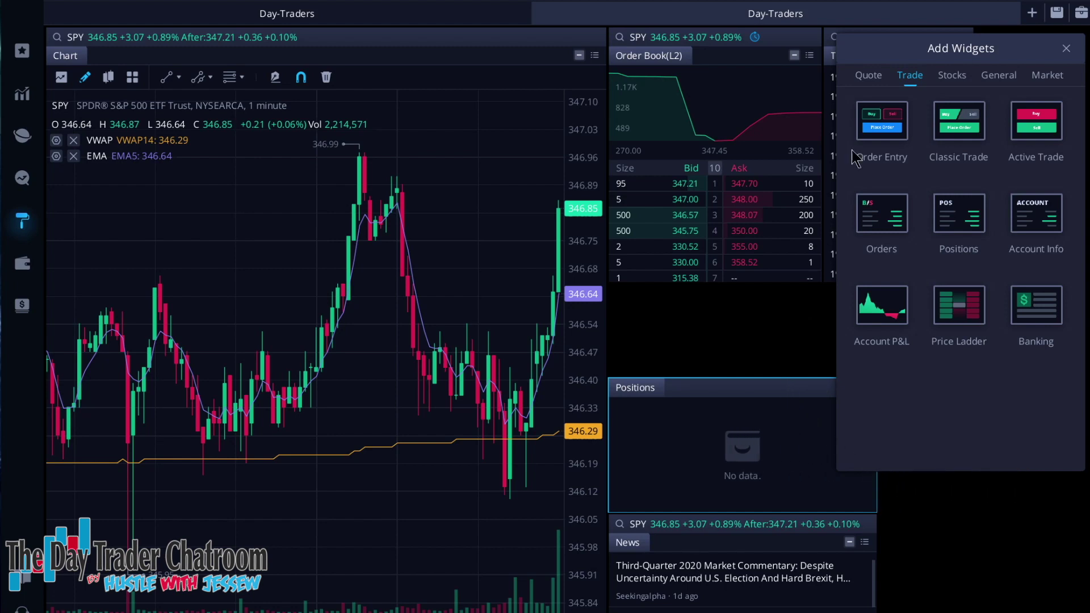
Add Order Entry and Classic Trade widgets, keeping only Classic Trade by removing the Order Entry widget
{"action": "left_click_drag", "start_coordinate": [1001, 50], "coordinate": [440, 82]}
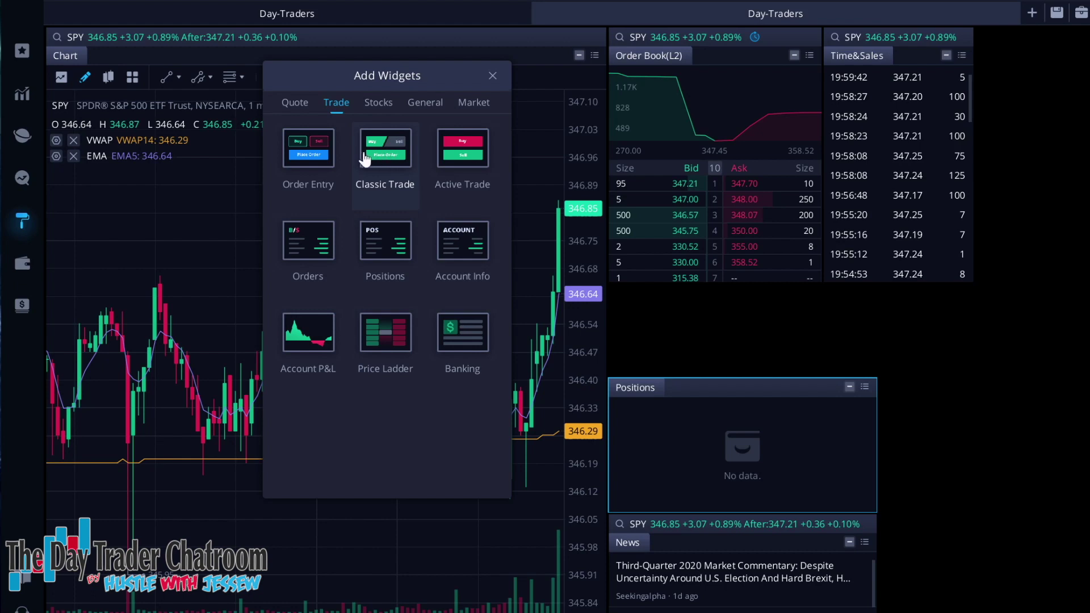
{"action": "left_click", "coordinate": [324, 152]}
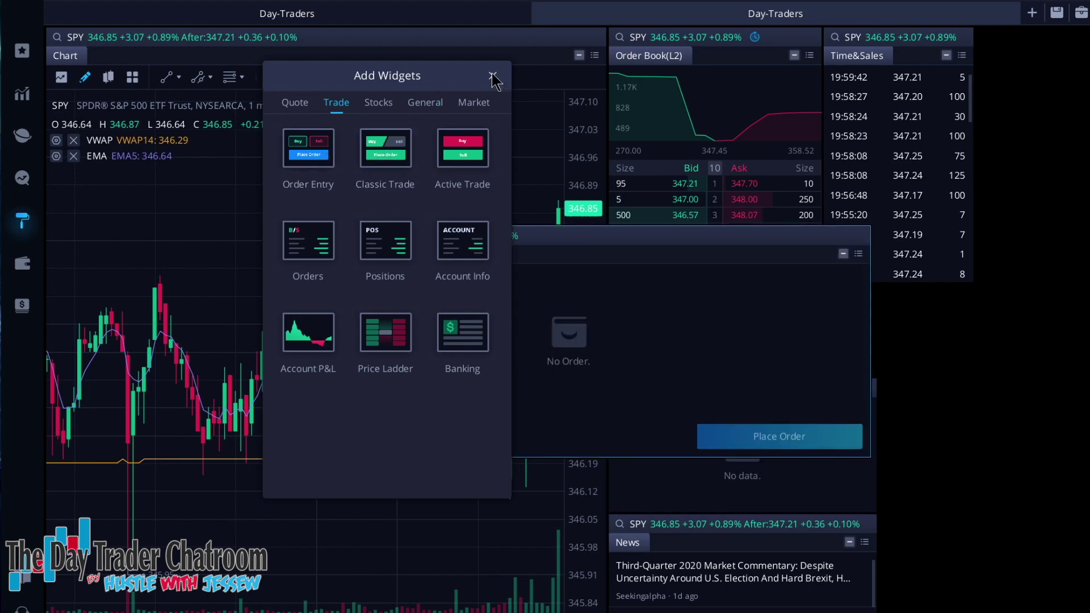
{"action": "left_click", "coordinate": [395, 154]}
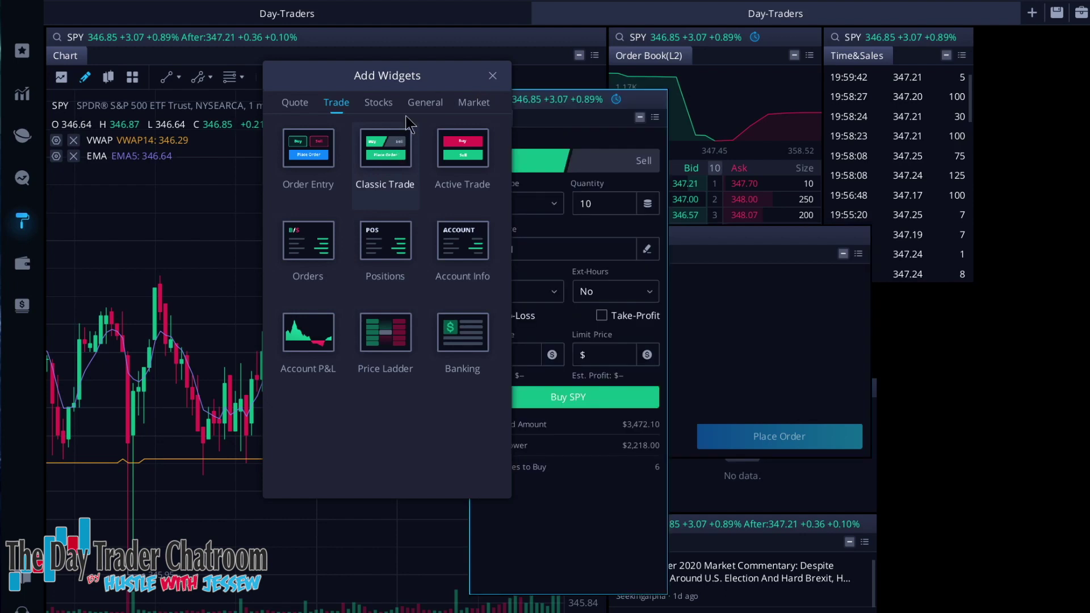
{"action": "left_click_drag", "start_coordinate": [801, 232], "coordinate": [1049, 256]}
{"action": "left_click", "coordinate": [1079, 274]}
{"action": "left_click", "coordinate": [1034, 322]}
Place the Trade widget beside Time&Sales, aligned with the top of the layout
{"action": "left_click_drag", "start_coordinate": [661, 105], "coordinate": [1060, 155]}
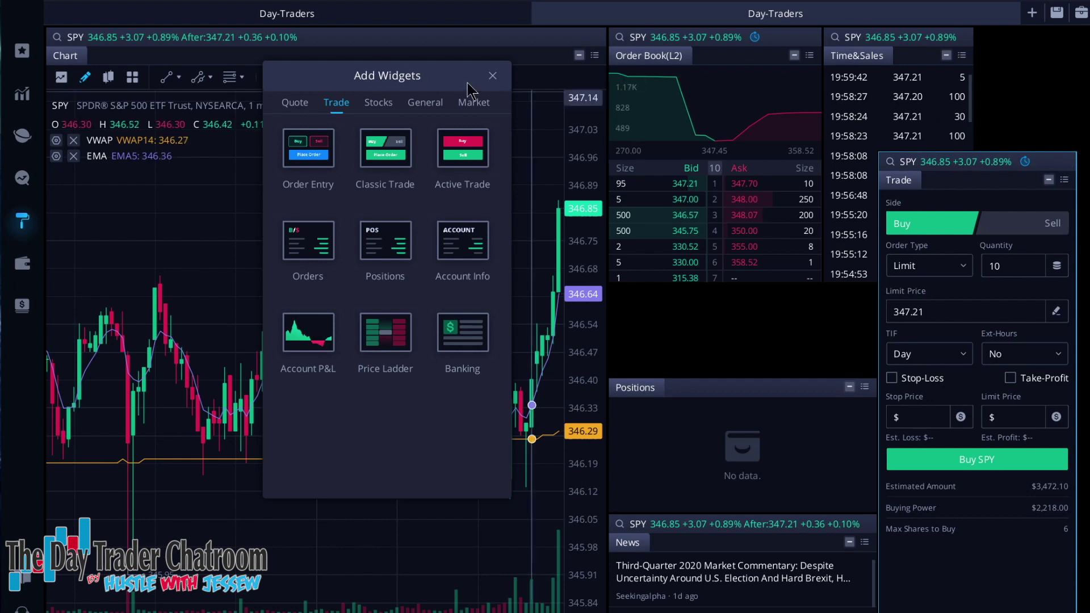
{"action": "left_click", "coordinate": [492, 76]}
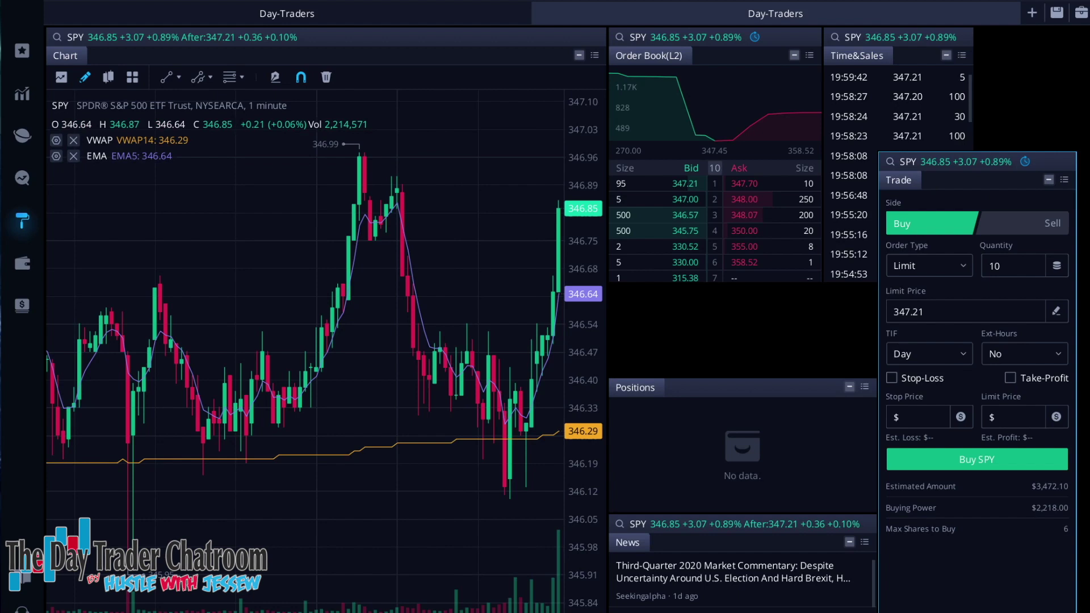
{"action": "mouse_move", "coordinate": [1034, 169]}
{"action": "left_click_drag", "start_coordinate": [1034, 169], "coordinate": [1089, 45]}
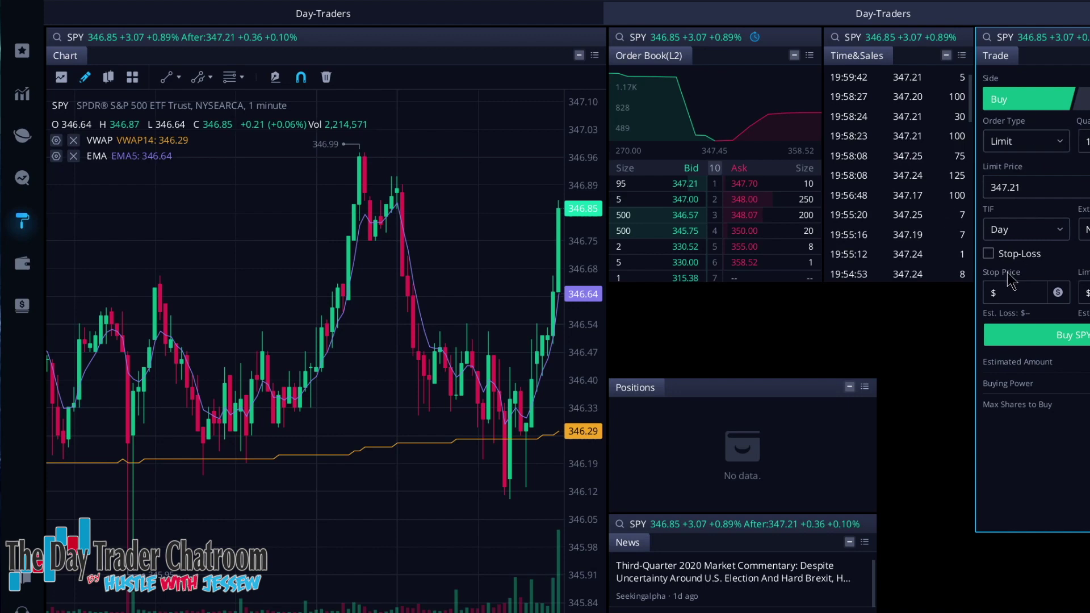
Enlarge Positions to fill the gap below Order Book and Time&Sales, and widen News to the same width
{"action": "left_click", "coordinate": [781, 387]}
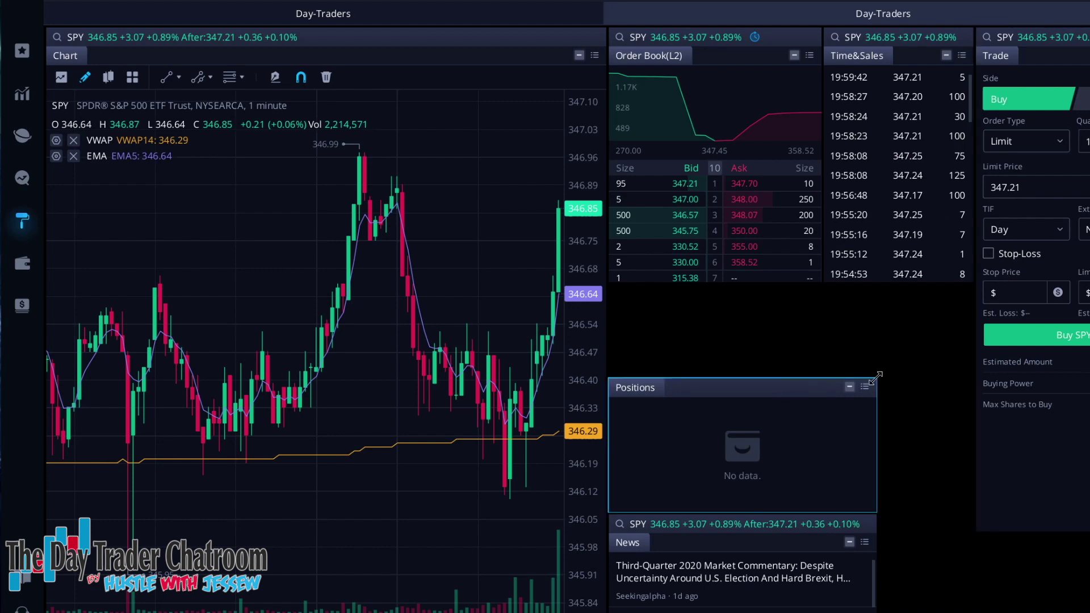
{"action": "left_click_drag", "start_coordinate": [878, 376], "coordinate": [974, 285]}
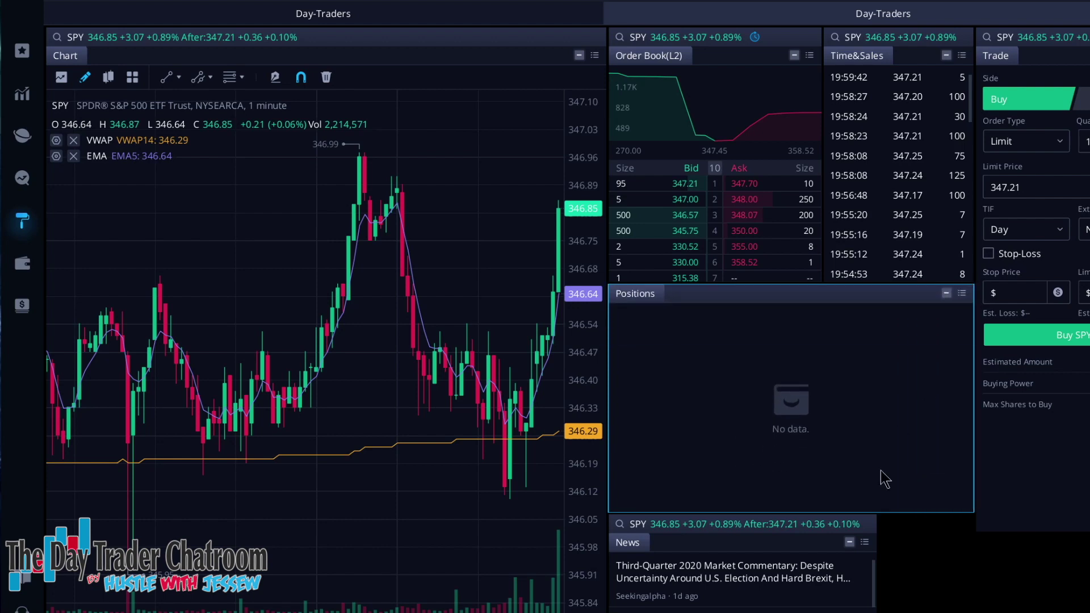
{"action": "left_click_drag", "start_coordinate": [877, 526], "coordinate": [977, 524]}
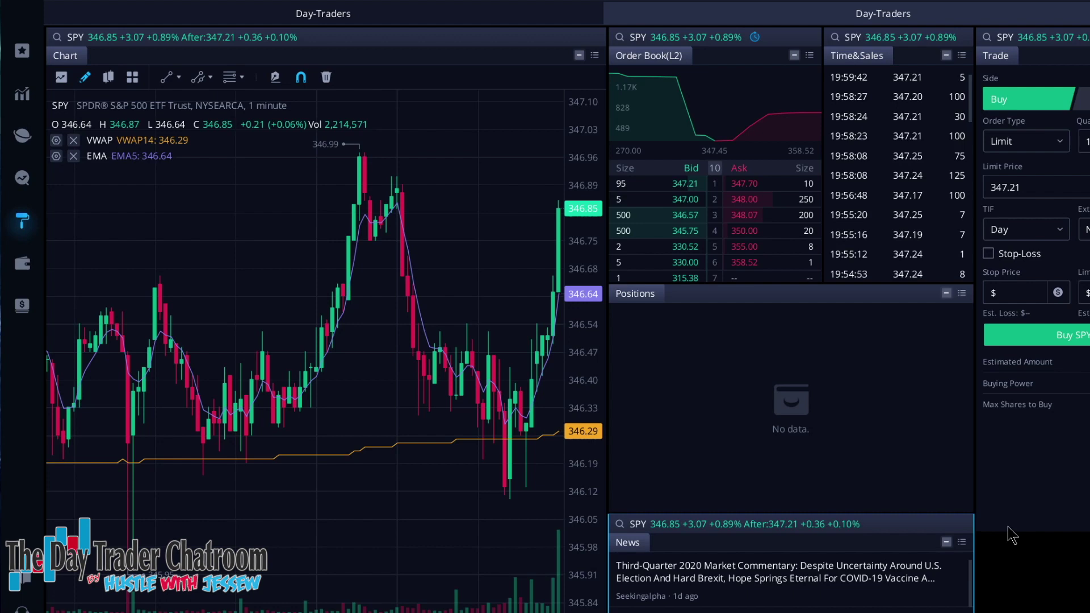
Open the Paper Trading workspace
{"action": "left_click", "coordinate": [21, 306]}
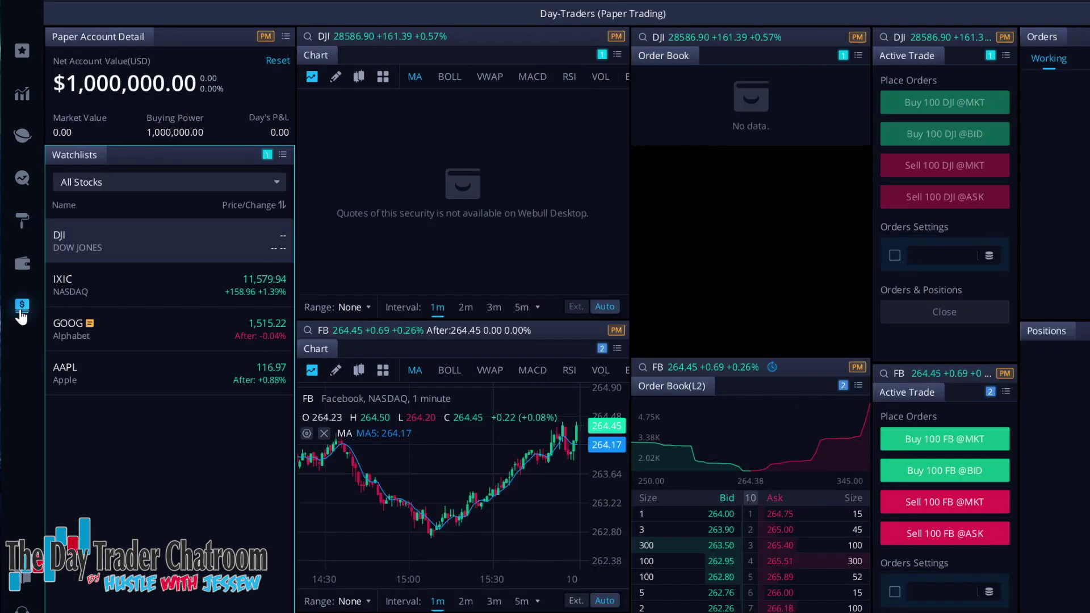